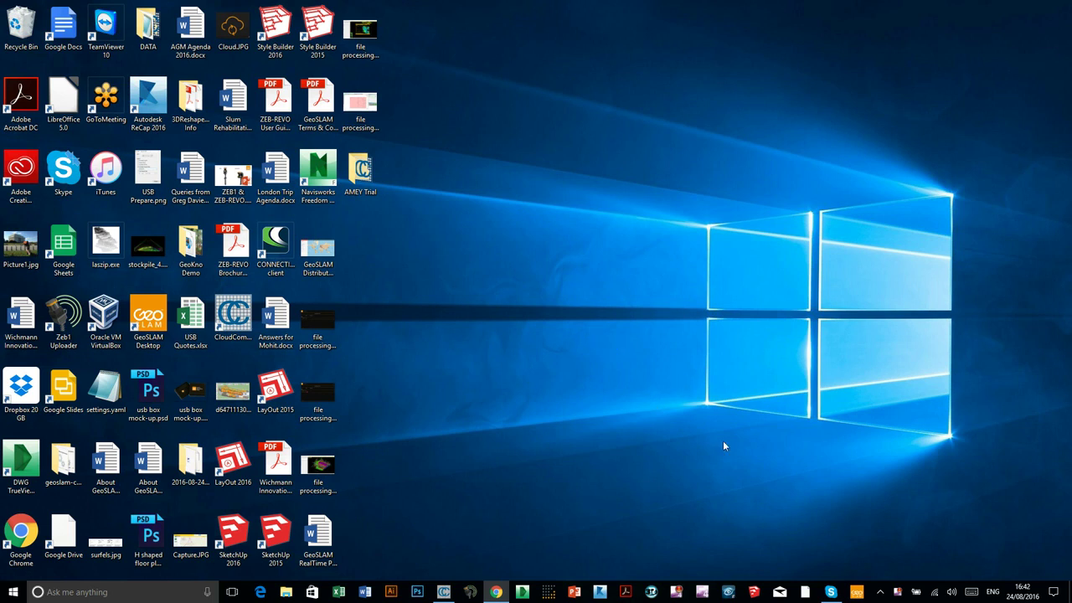
# - Open GeoSLAM Desktop and enlarge its window to cover most of the screen
pyautogui.click(857, 595)
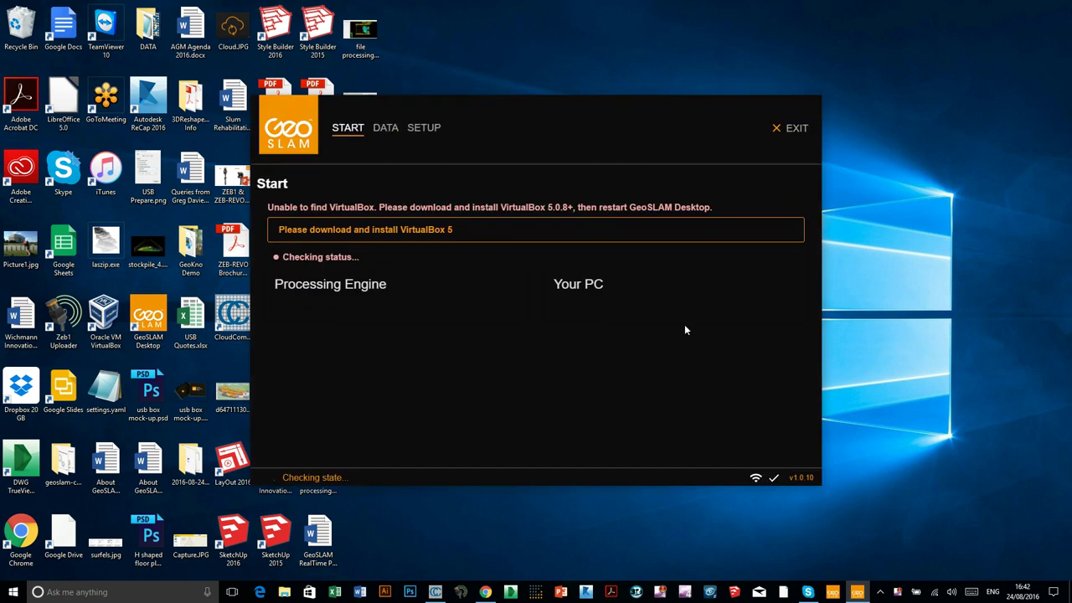
pyautogui.moveTo(597, 126); pyautogui.dragTo(422, 50)
pyautogui.moveTo(642, 404); pyautogui.dragTo(1033, 566)
pyautogui.moveTo(496, 33)
pyautogui.mouseDown()
pyautogui.moveTo(472, 33)
pyautogui.moveTo(491, 28)
pyautogui.mouseUp()
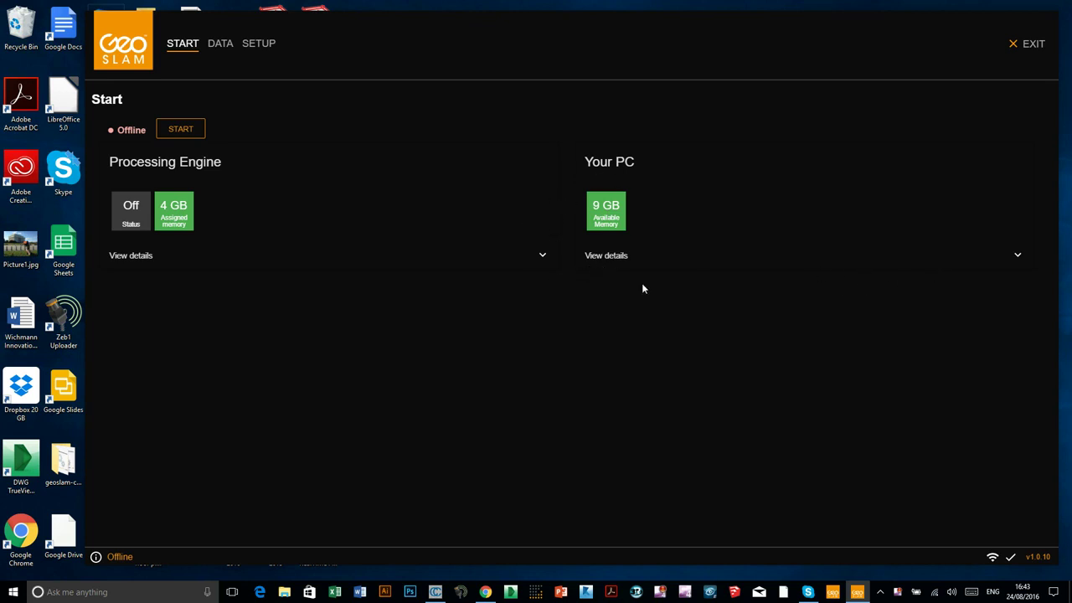
# - Expand the details of the PC and the processing engine, and start the processing engine
pyautogui.click(1015, 257)
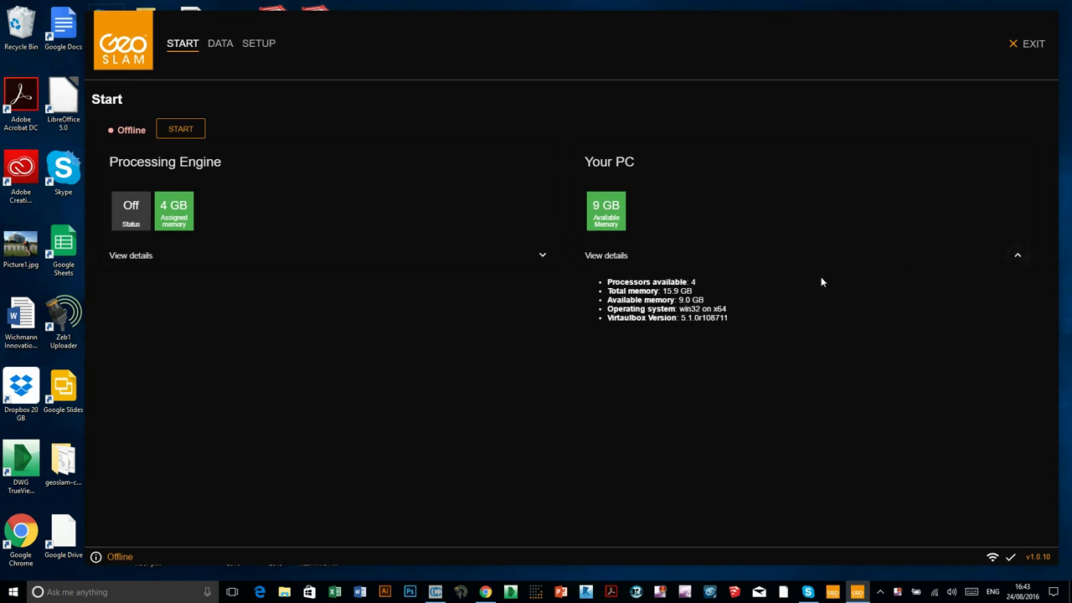
pyautogui.click(1018, 258)
pyautogui.click(1016, 259)
pyautogui.click(542, 256)
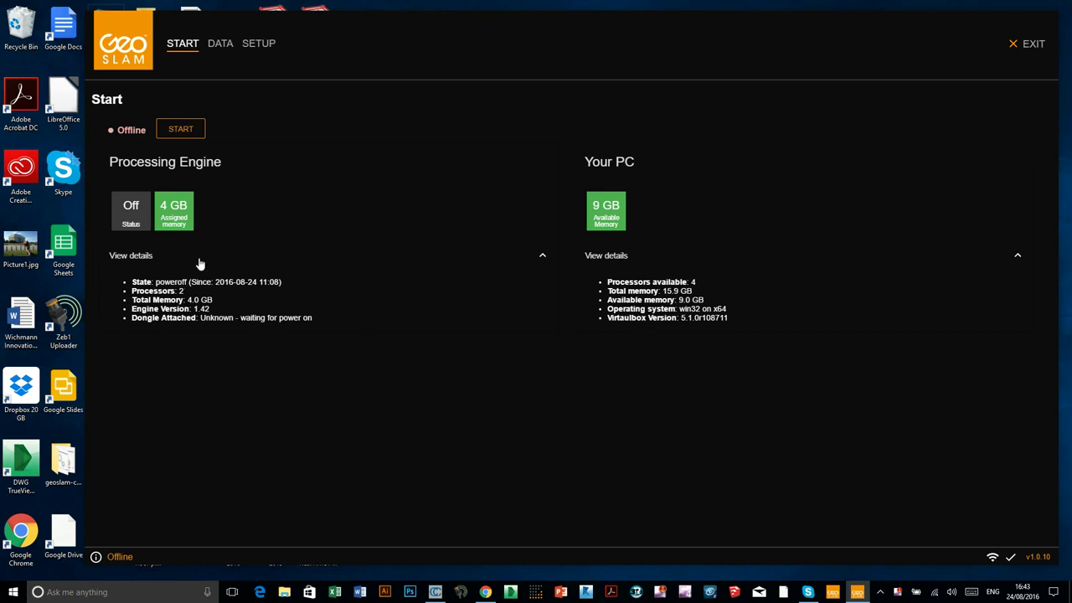
pyautogui.moveTo(360, 33); pyautogui.dragTo(309, 50)
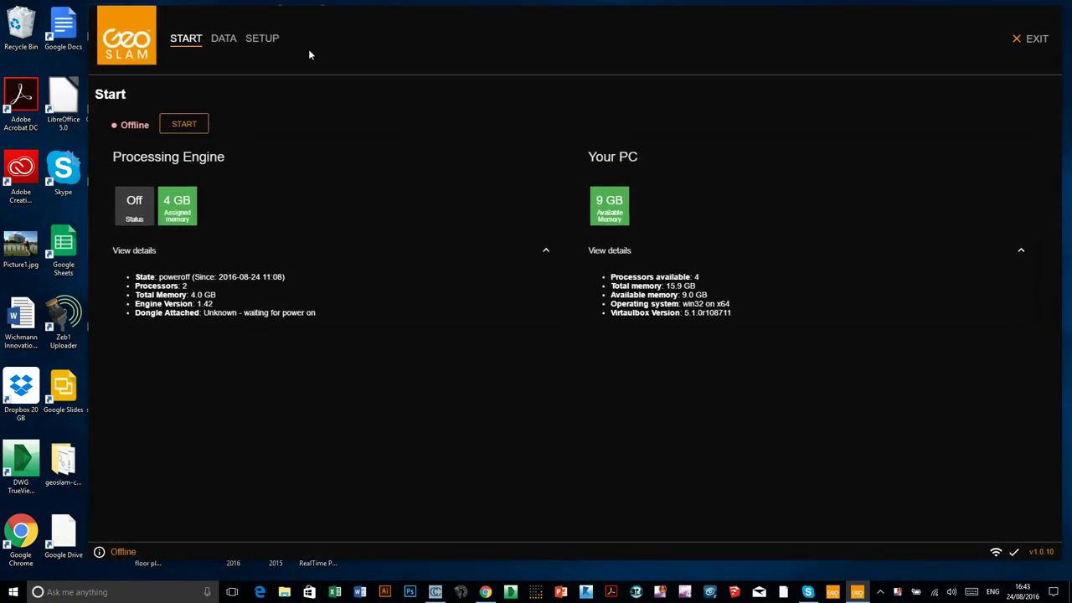
pyautogui.click(194, 127)
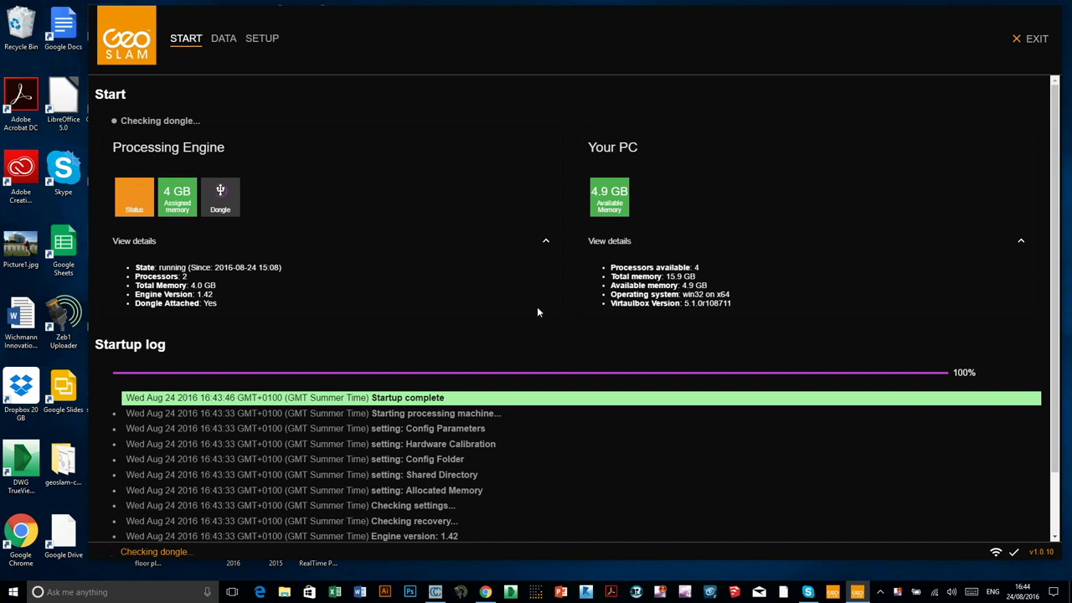
# - Switch to Chrome and view the enlarged point cloud image from the tweet about the office surveyed within 1 hour
pyautogui.click(485, 592)
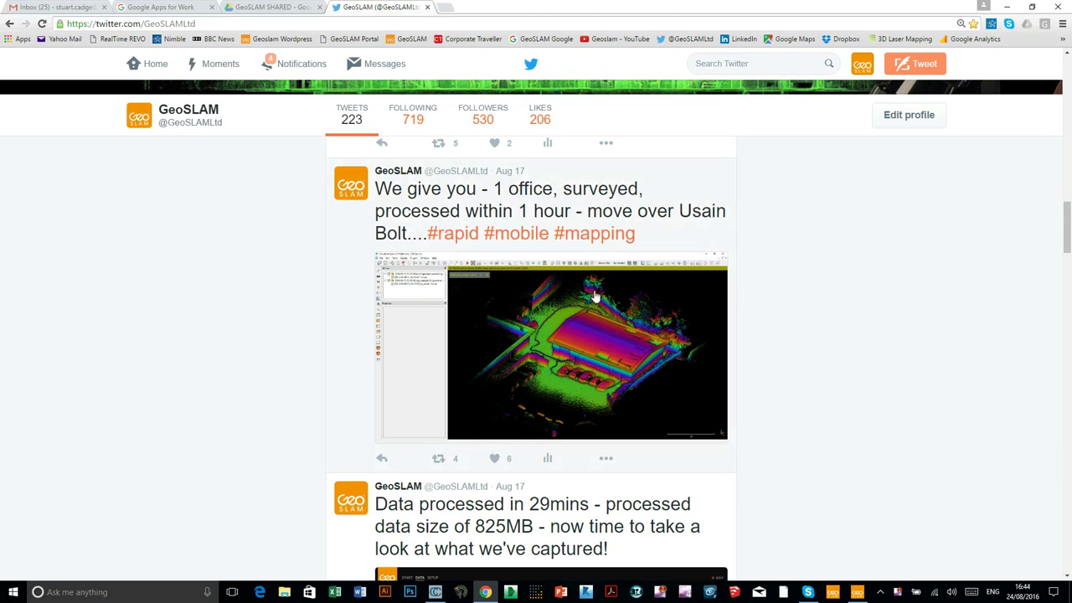
pyautogui.scroll(-2, 473, 279)
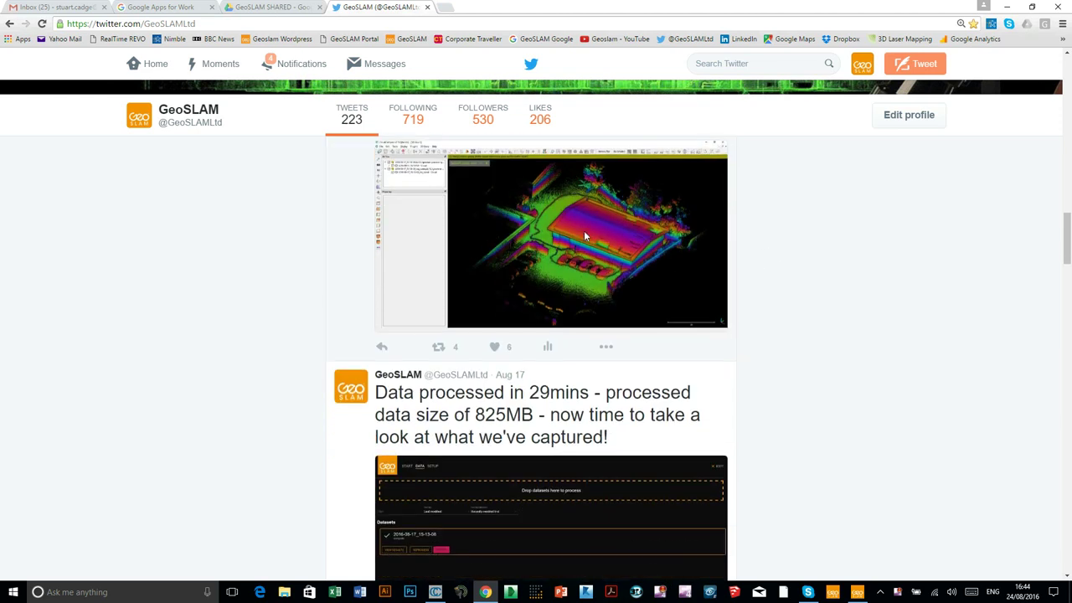
pyautogui.click(587, 239)
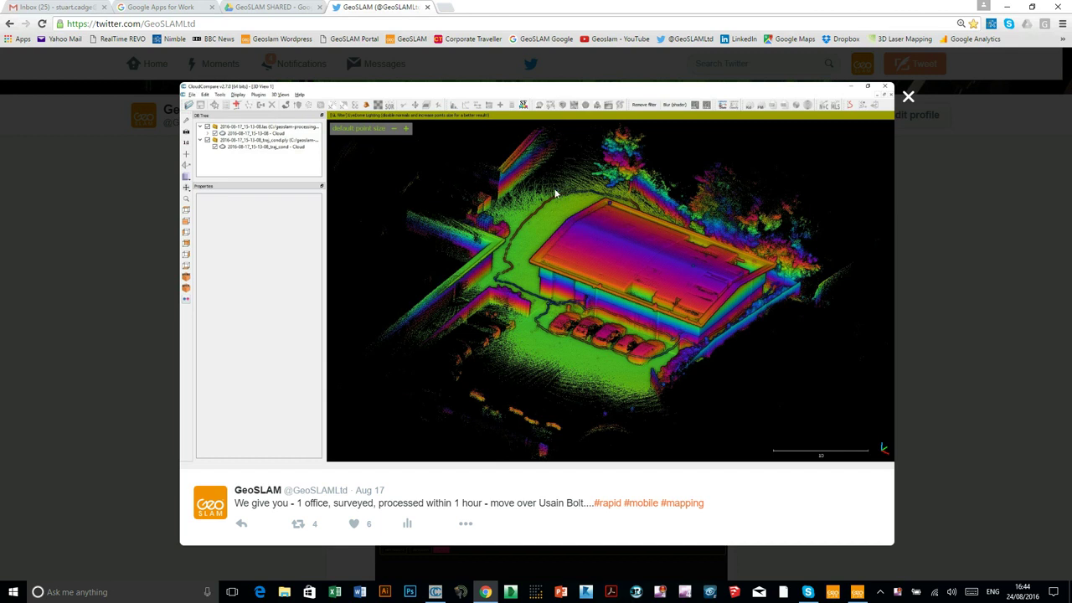
pyautogui.click(908, 98)
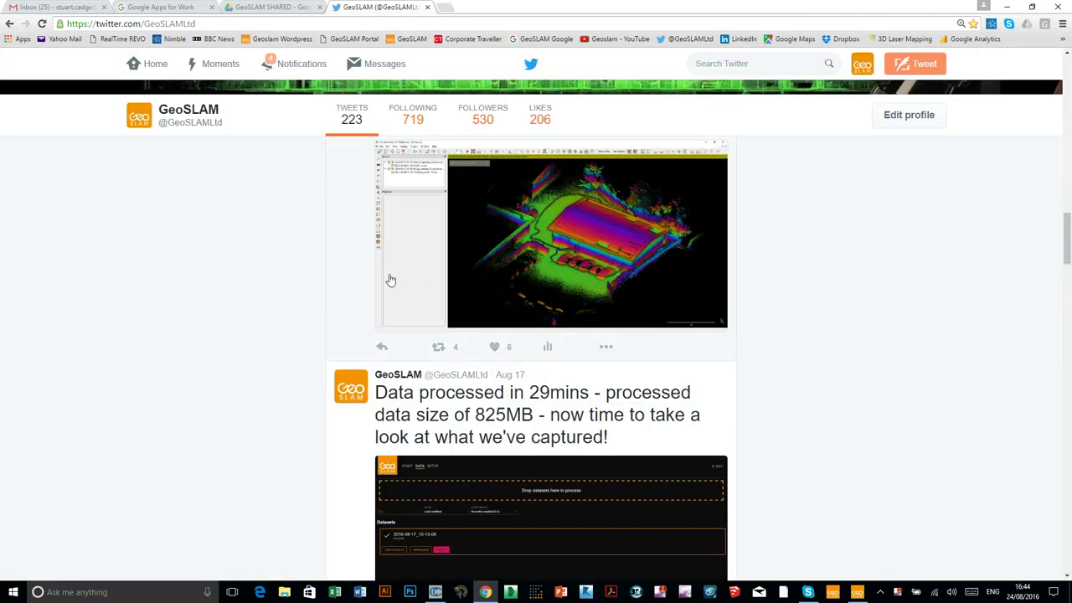
# - View the enlarged image from the tweet about data processed in 29mins, and minimise the browser
pyautogui.scroll(-3, 436, 229)
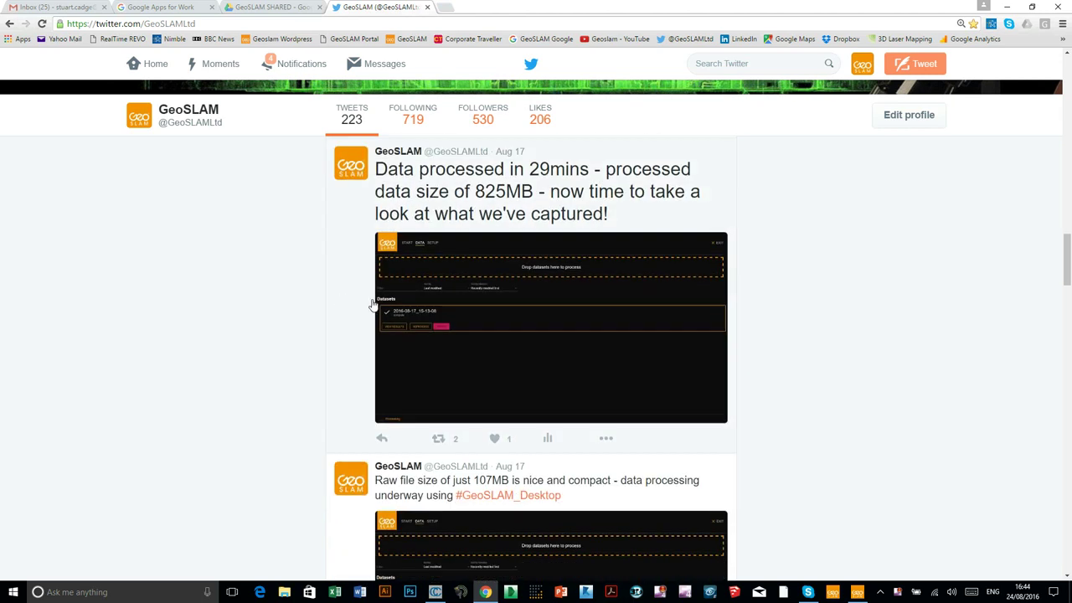
pyautogui.click(489, 304)
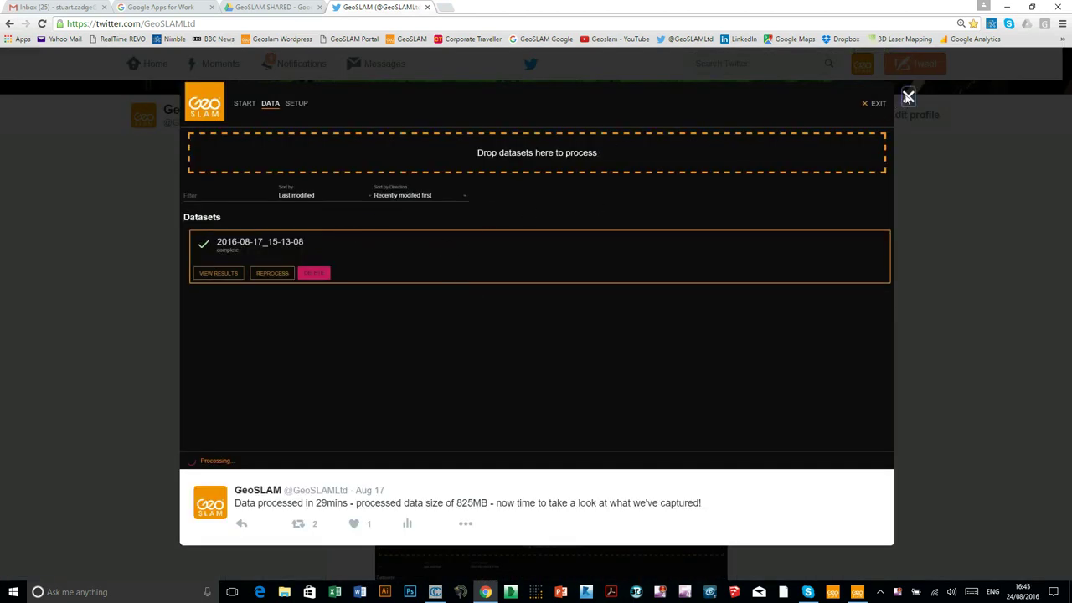
pyautogui.click(909, 96)
pyautogui.scroll(3, 484, 278)
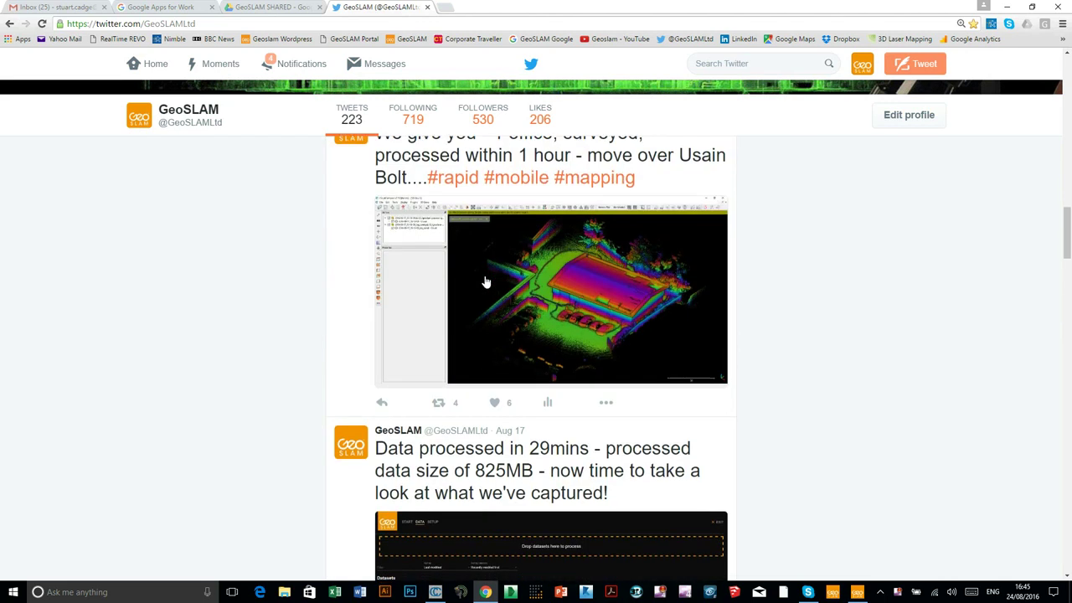
pyautogui.scroll(-2, 519, 285)
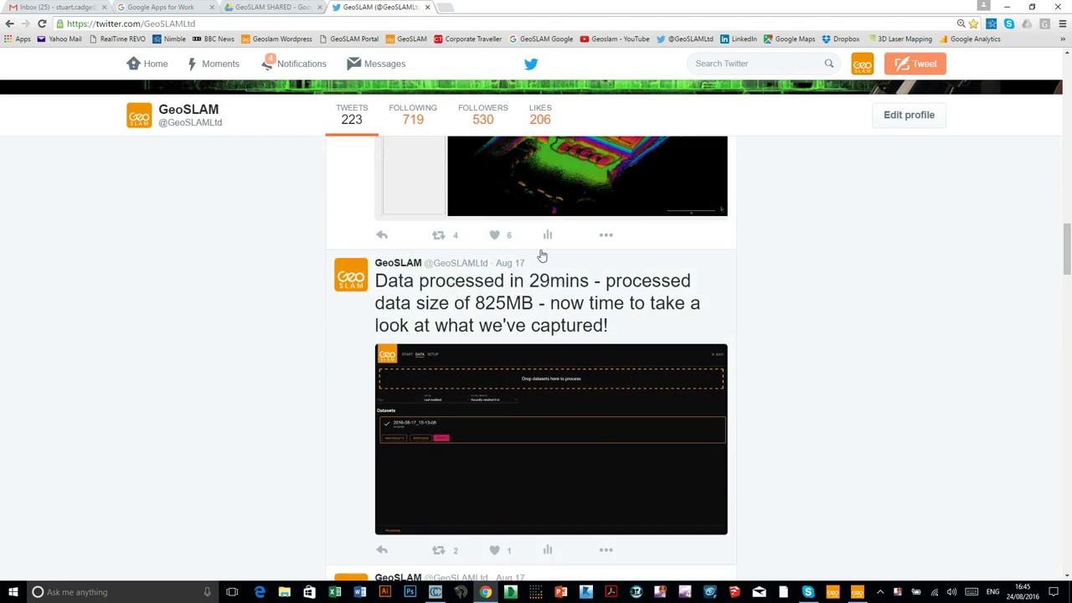
pyautogui.click(1007, 7)
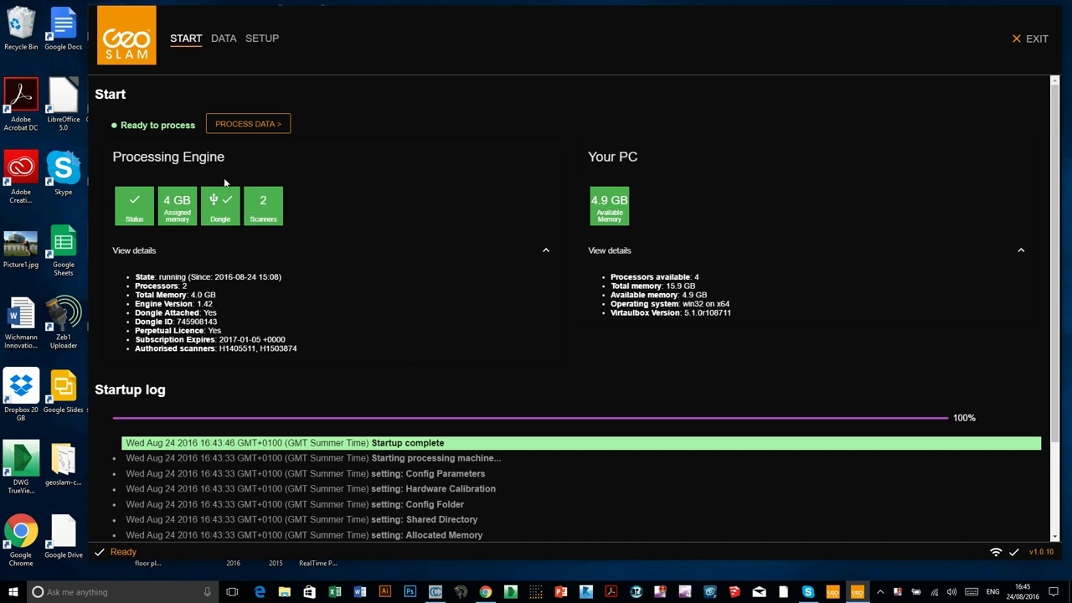
# - Open the data processing page and arrange a file window showing the KINGSTON (F:) drive beside it
pyautogui.click(242, 128)
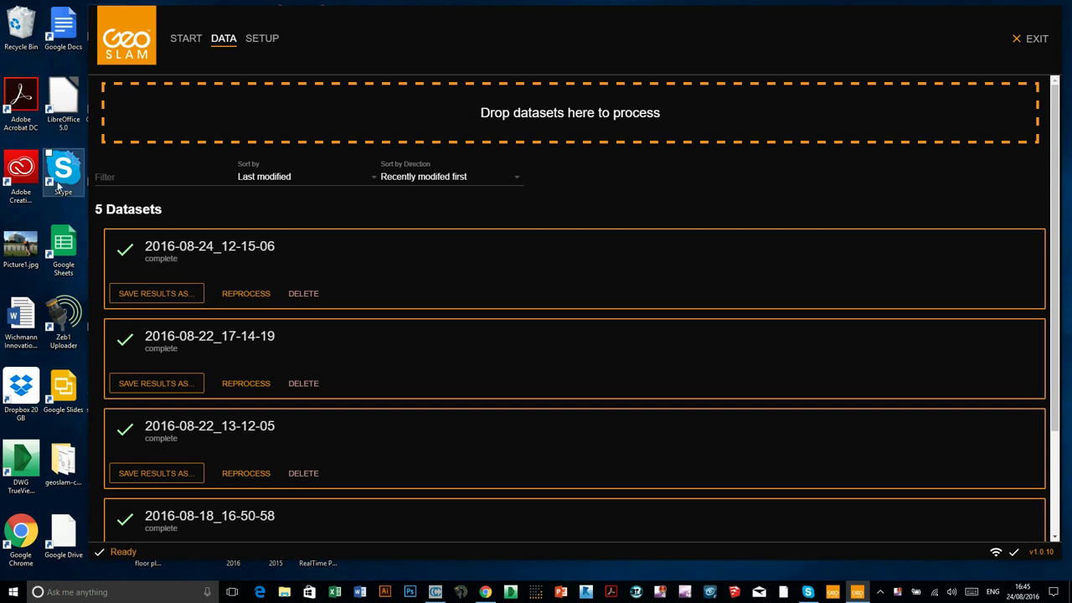
pyautogui.moveTo(93, 144); pyautogui.dragTo(516, 127)
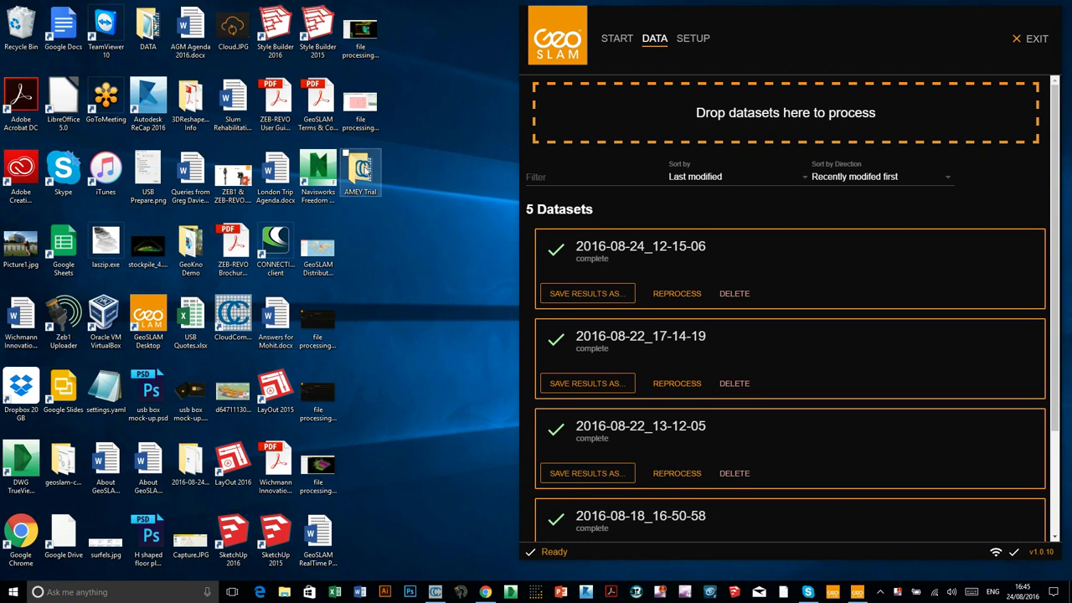
pyautogui.doubleClick(190, 100)
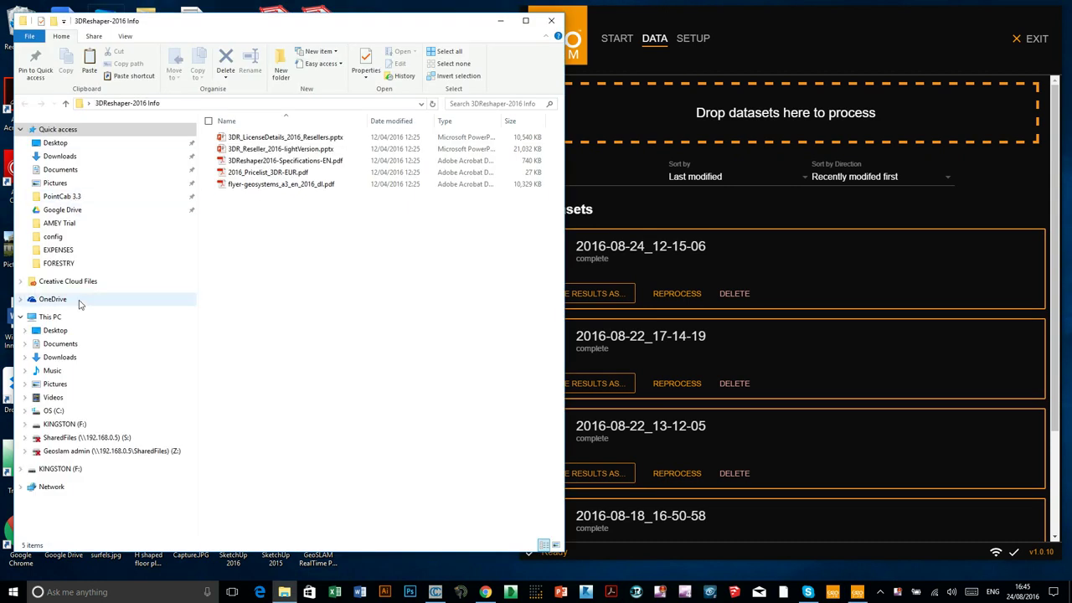
pyautogui.click(66, 424)
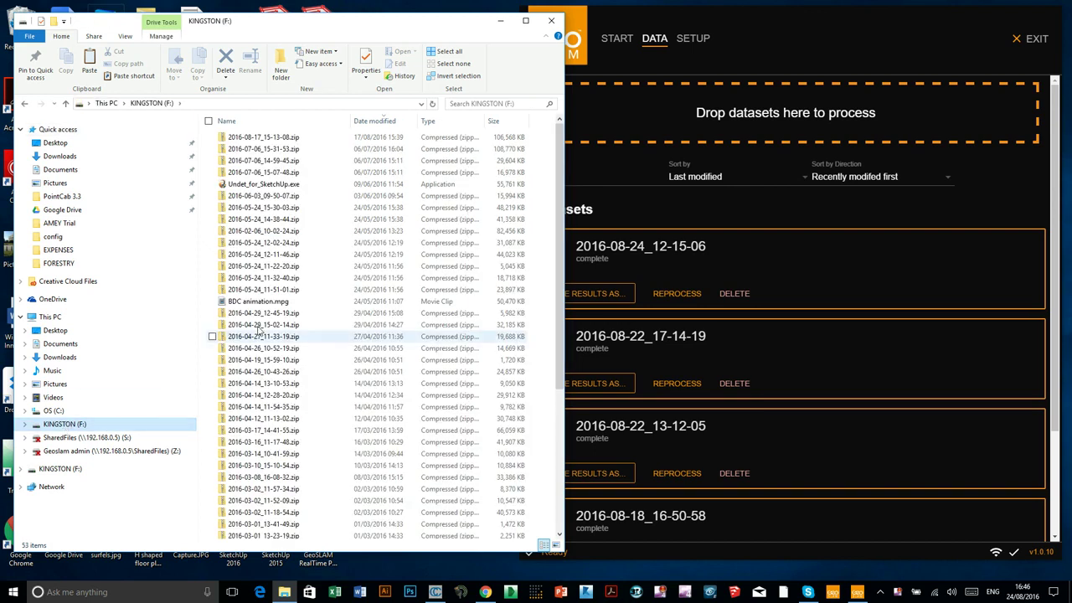
pyautogui.moveTo(344, 26)
pyautogui.mouseDown()
pyautogui.moveTo(323, 30)
pyautogui.moveTo(329, 14)
pyautogui.mouseUp()
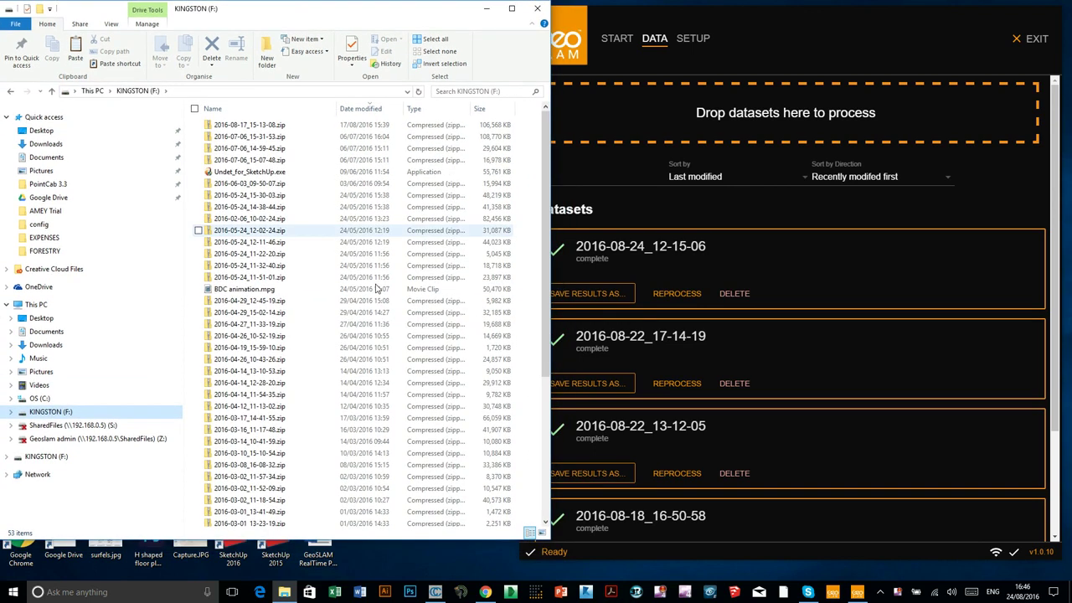
pyautogui.moveTo(549, 541); pyautogui.dragTo(513, 566)
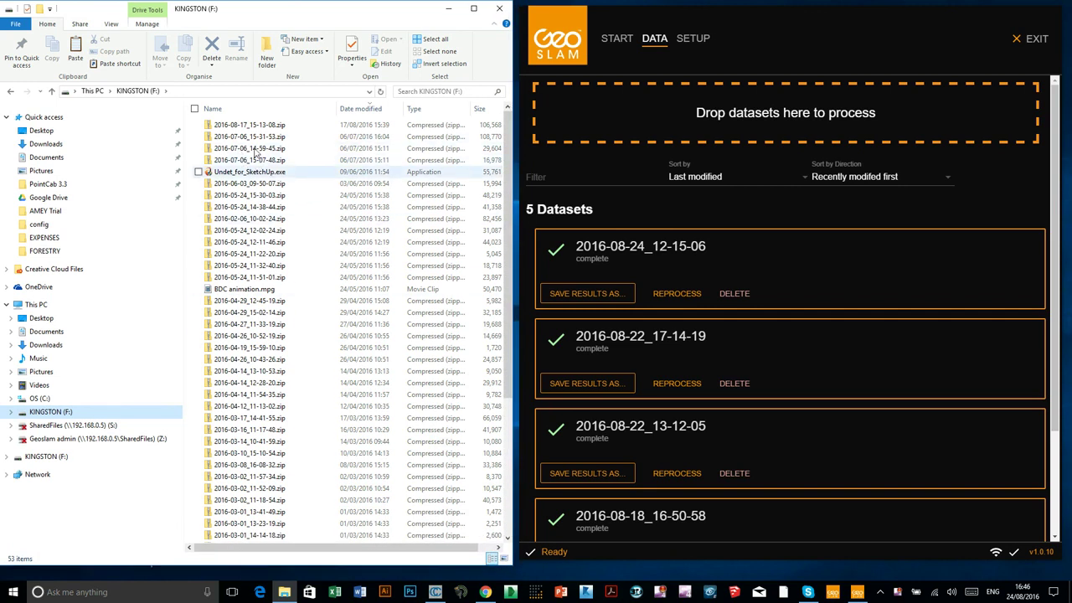
# - Import 2016-08-17_15-13-08.zip from the KINGSTON (F:) drive for processing, replacing the existing dataset
pyautogui.moveTo(250, 124); pyautogui.dragTo(246, 124)
pyautogui.click(243, 126)
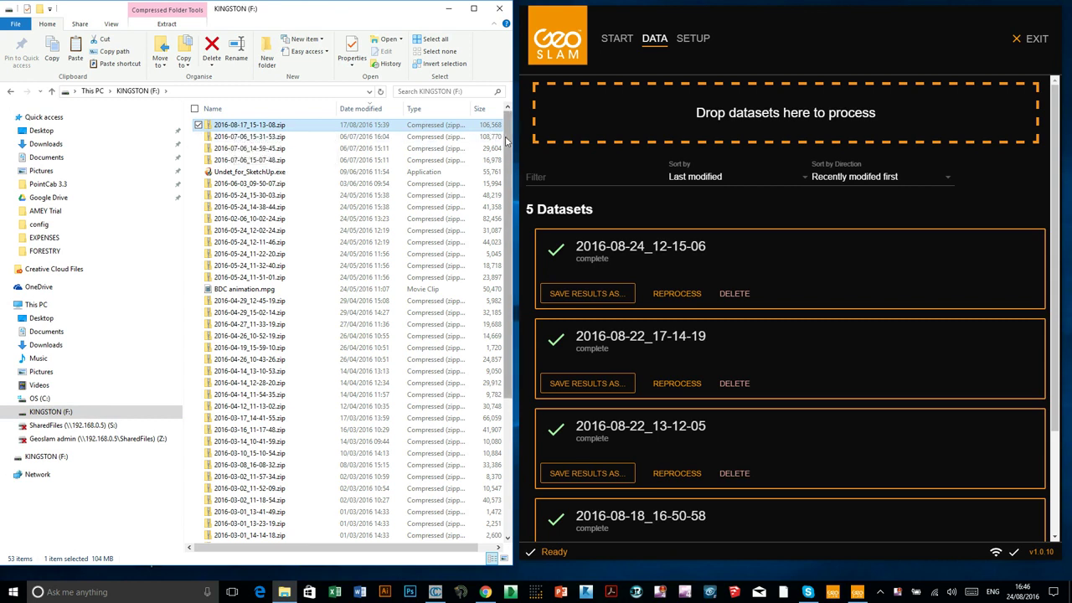
pyautogui.moveTo(512, 141); pyautogui.dragTo(526, 141)
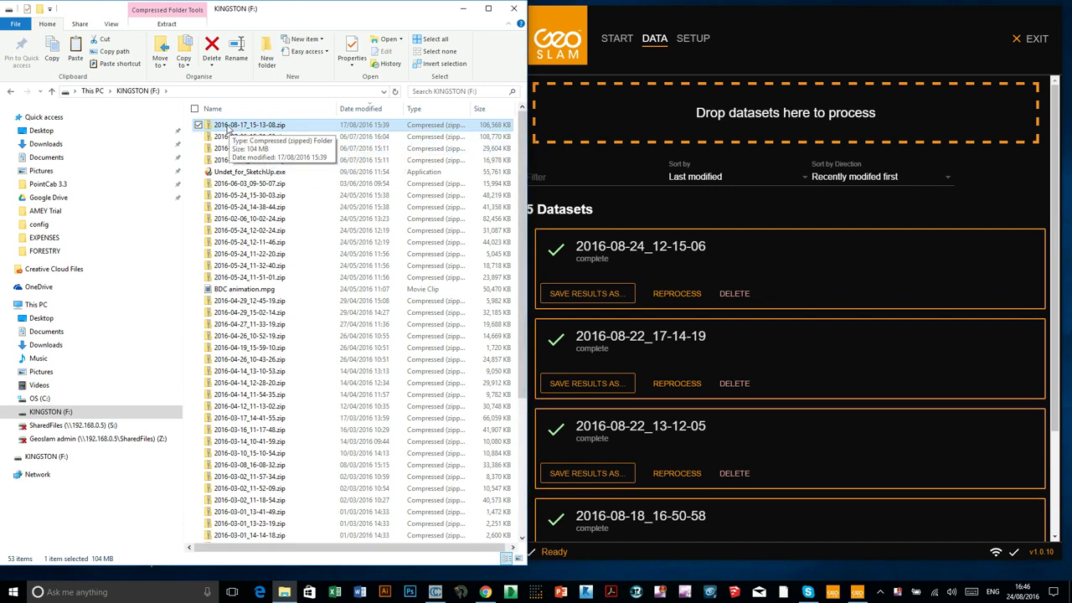
pyautogui.moveTo(224, 130); pyautogui.dragTo(659, 118)
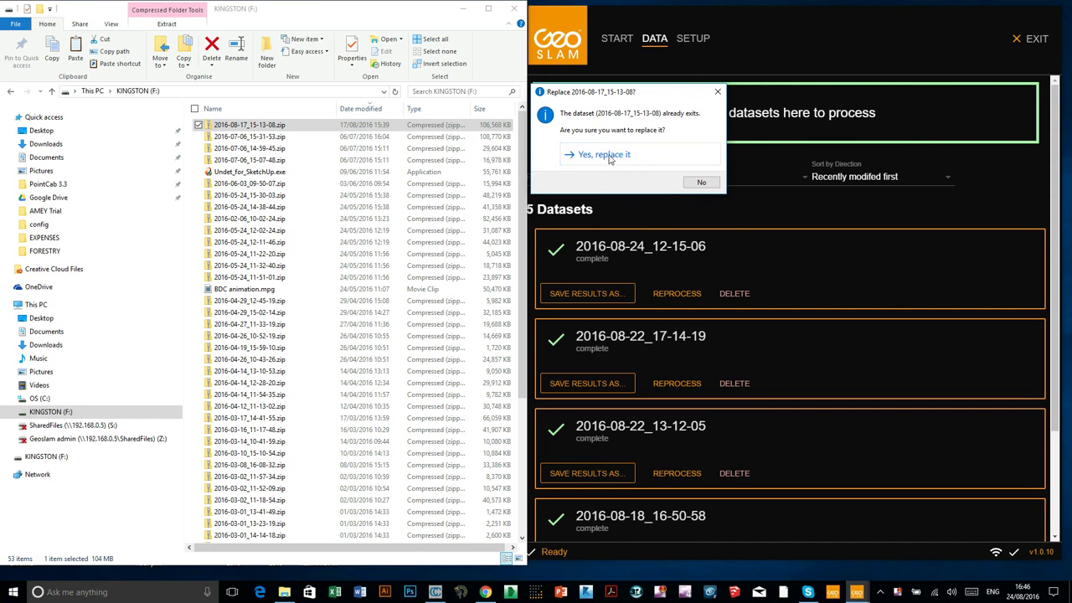
pyautogui.click(609, 157)
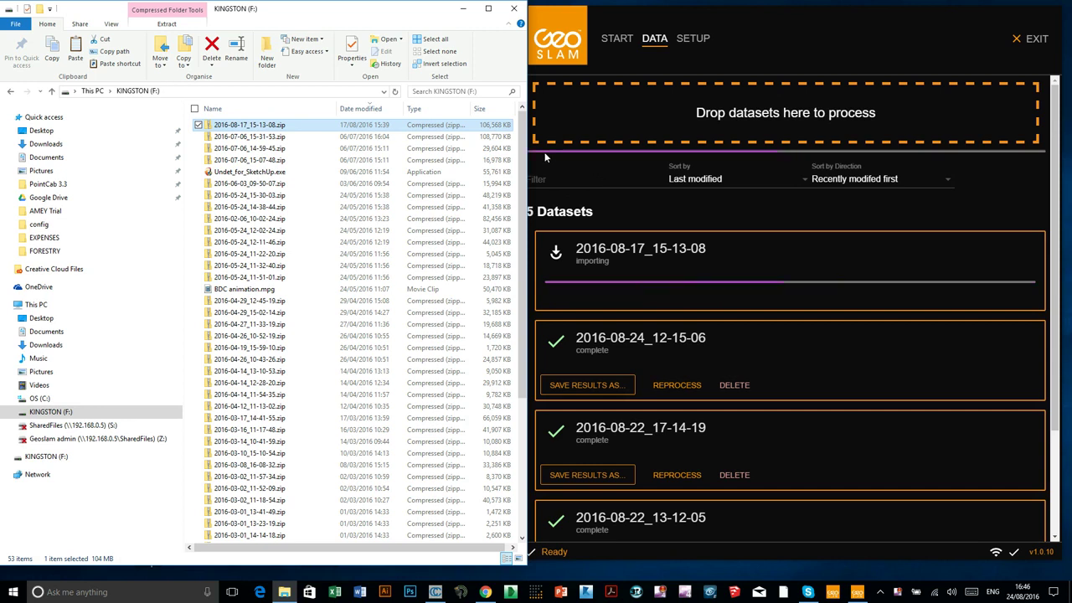
# - Widen the processing window across the screen and look through the list of datasets and their processing status
pyautogui.moveTo(528, 156); pyautogui.dragTo(478, 159)
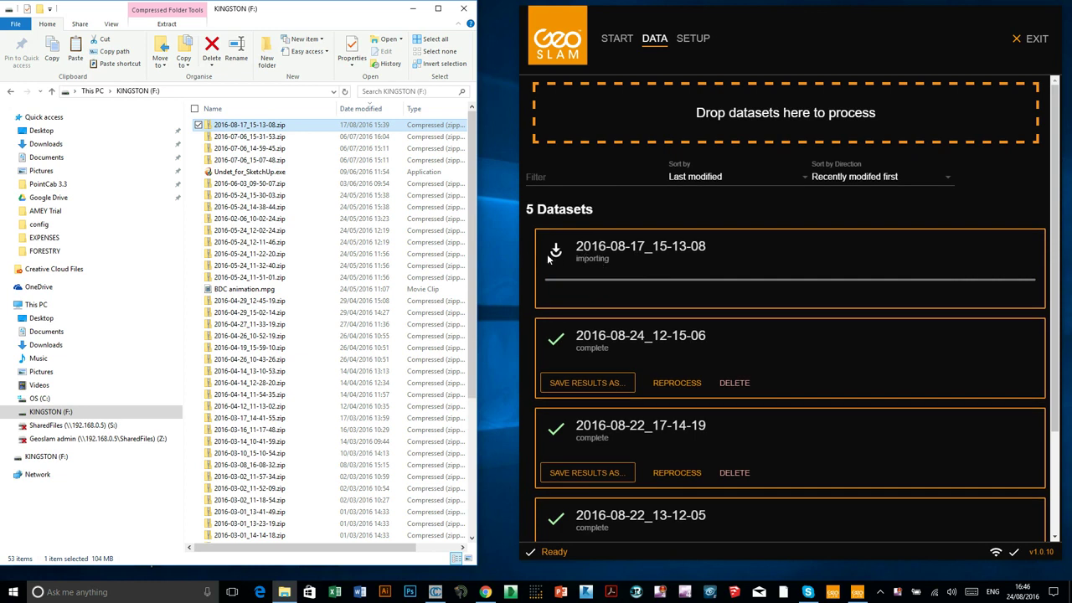
pyautogui.moveTo(520, 255); pyautogui.dragTo(8, 222)
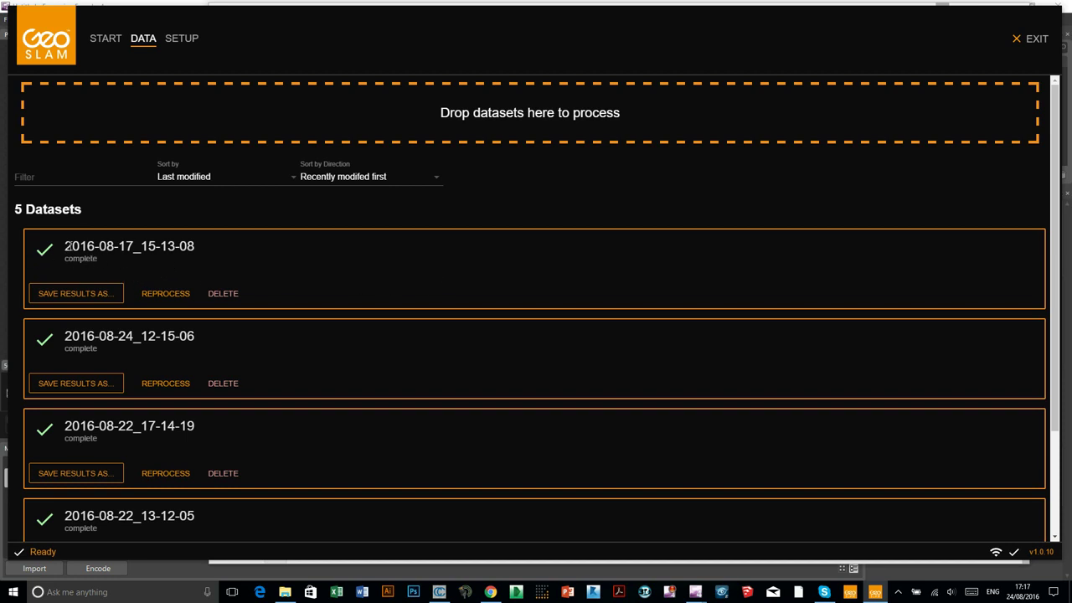
pyautogui.scroll(-2, 150, 278)
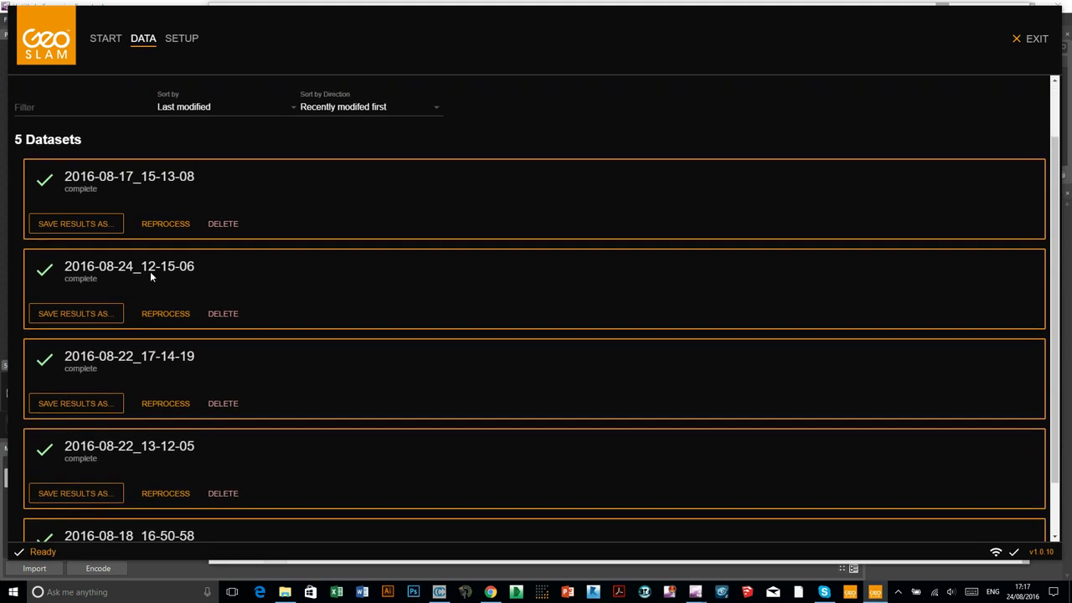
pyautogui.scroll(-1, 122, 318)
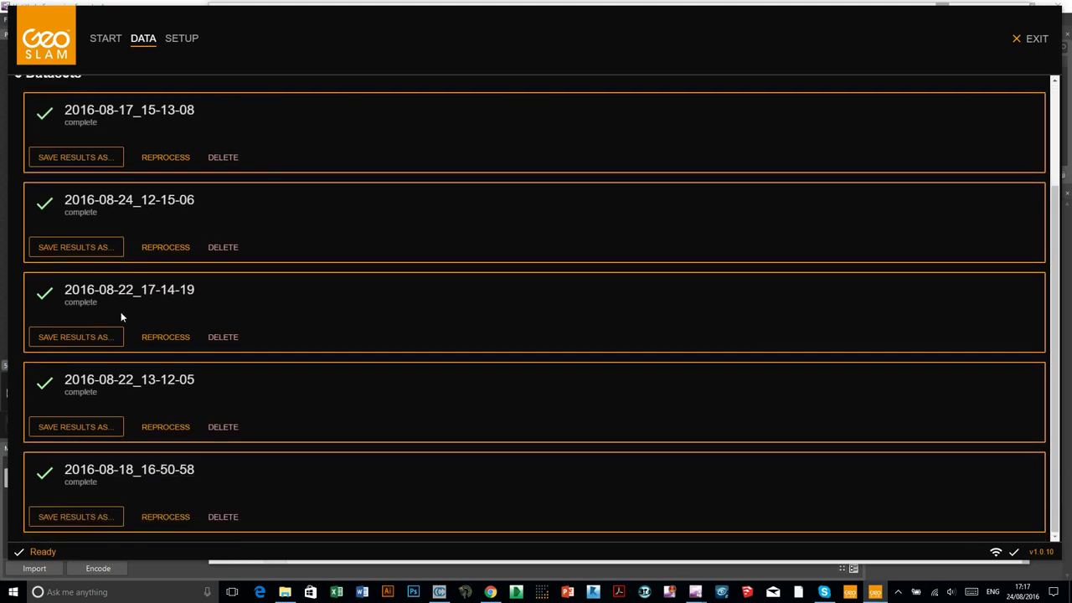
pyautogui.scroll(3, 121, 317)
pyautogui.scroll(-3, 130, 291)
pyautogui.scroll(3, 125, 333)
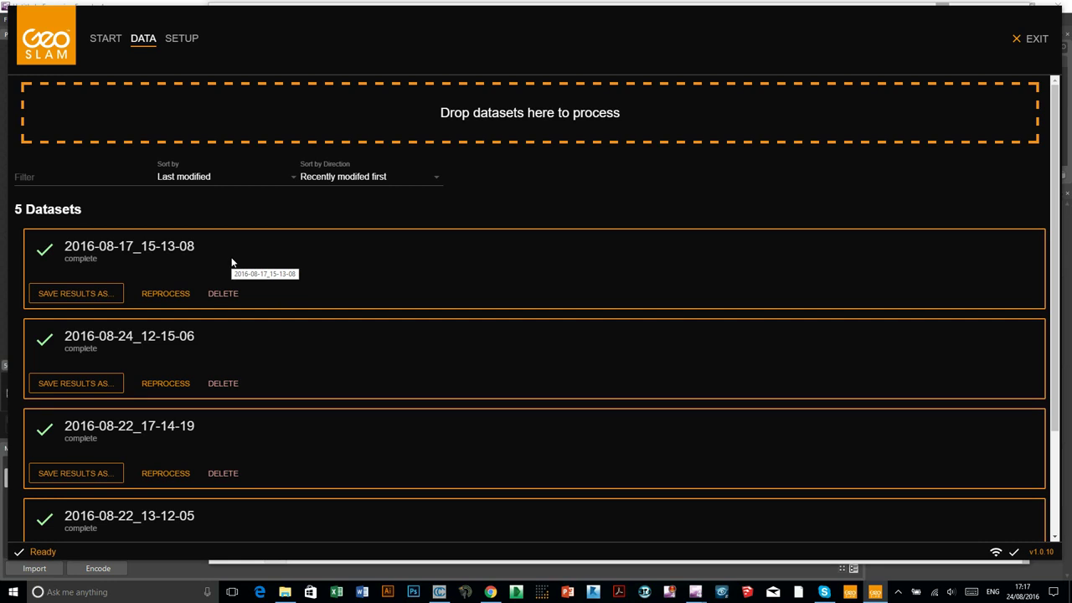
# - Save the results of dataset 2016-08-17_15-13-08 to the Desktop as 2016-08-17_15-13-08_results
pyautogui.click(80, 296)
pyautogui.moveTo(263, 23); pyautogui.dragTo(332, 29)
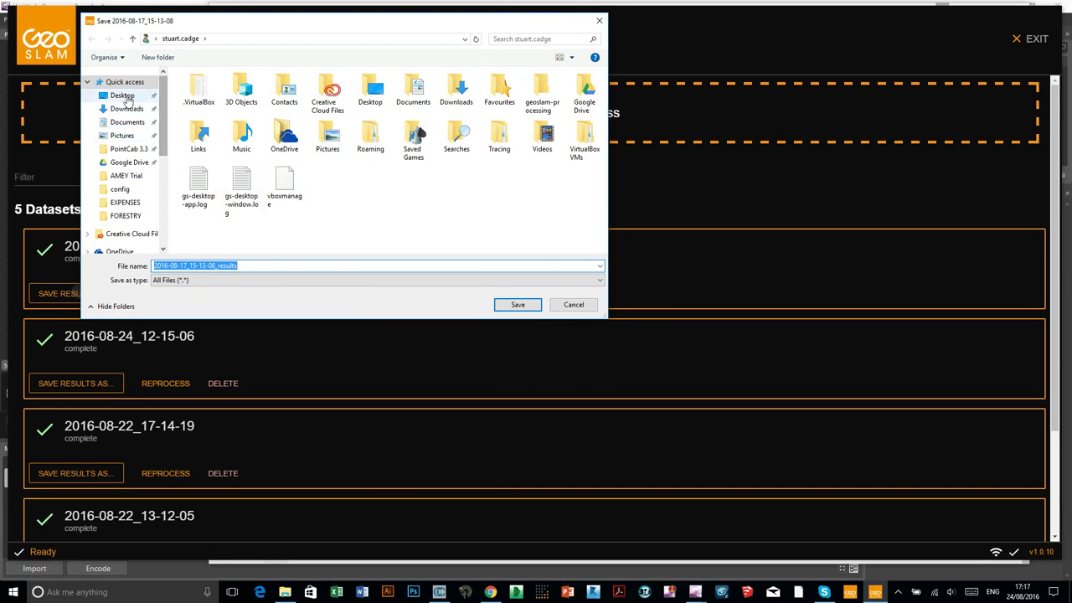
pyautogui.click(123, 97)
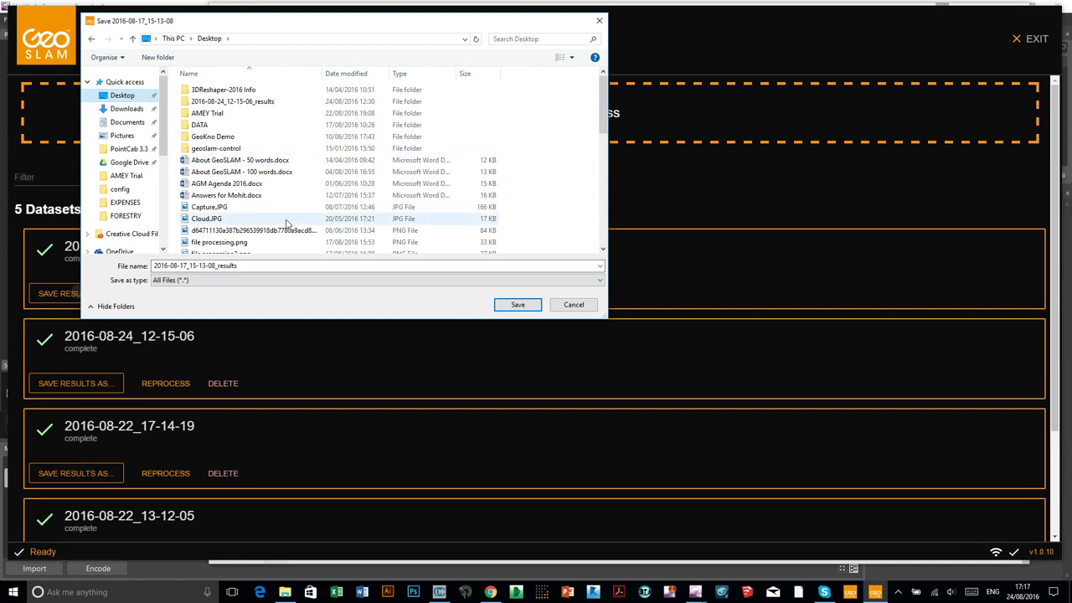
pyautogui.click(522, 306)
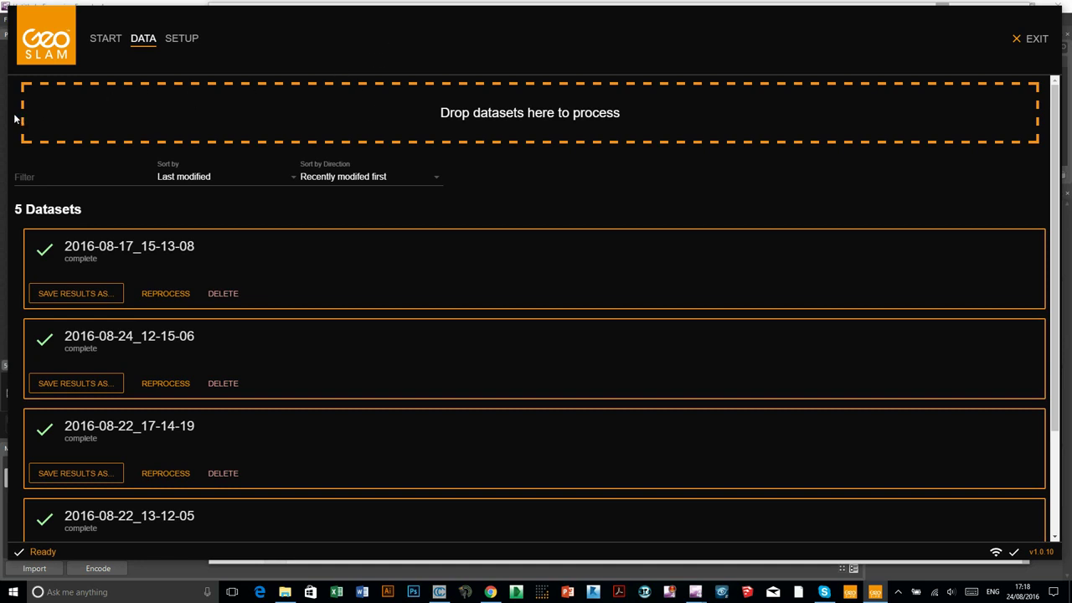
# - Narrow the GeoSLAM window to about half the screen and minimise the Expression Encoder window behind it
pyautogui.moveTo(9, 112); pyautogui.dragTo(470, 147)
pyautogui.click(115, 101)
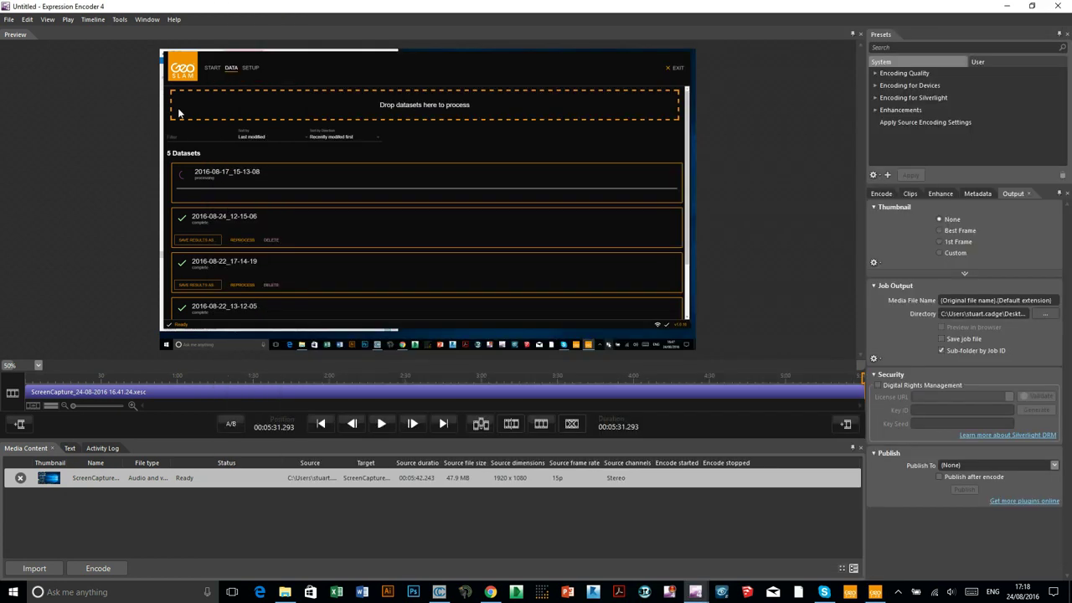
pyautogui.click(1005, 6)
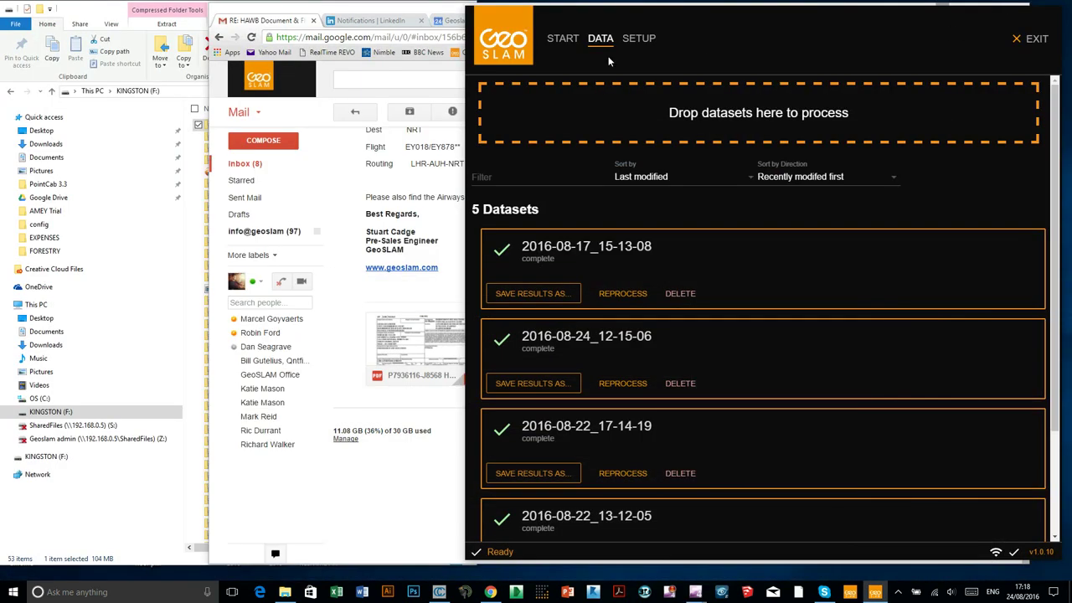
# - Open the 2016-08-17_15-13-08_results folder from the Desktop in File Explorer, showing file sizes, and select 2016-08-17_15-13-08.las
pyautogui.click(117, 13)
pyautogui.click(42, 132)
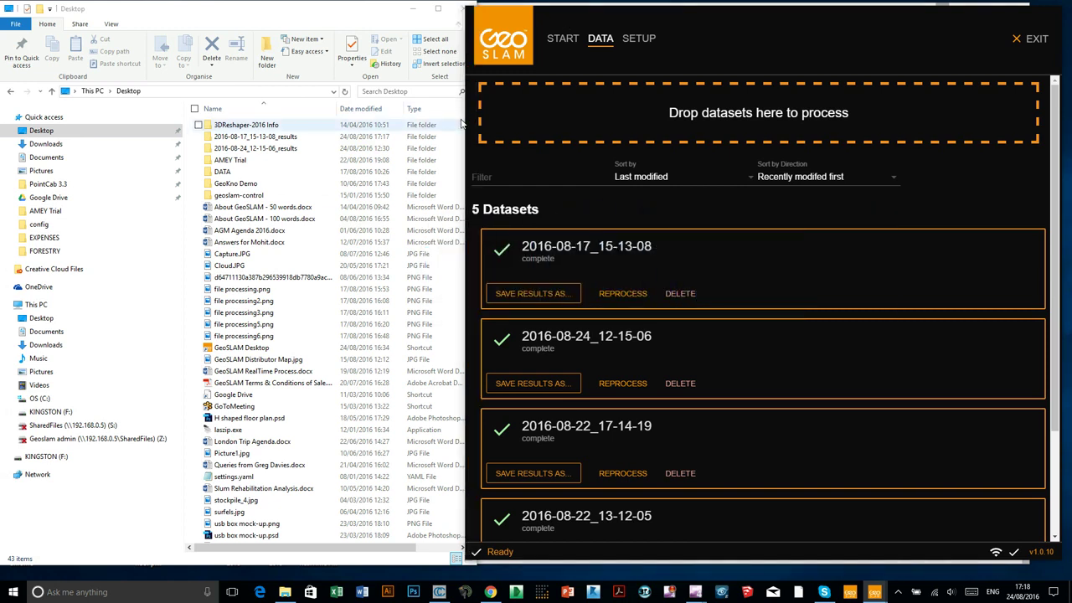
pyautogui.moveTo(760, 69); pyautogui.dragTo(517, 69)
pyautogui.moveTo(551, 23); pyautogui.dragTo(613, 22)
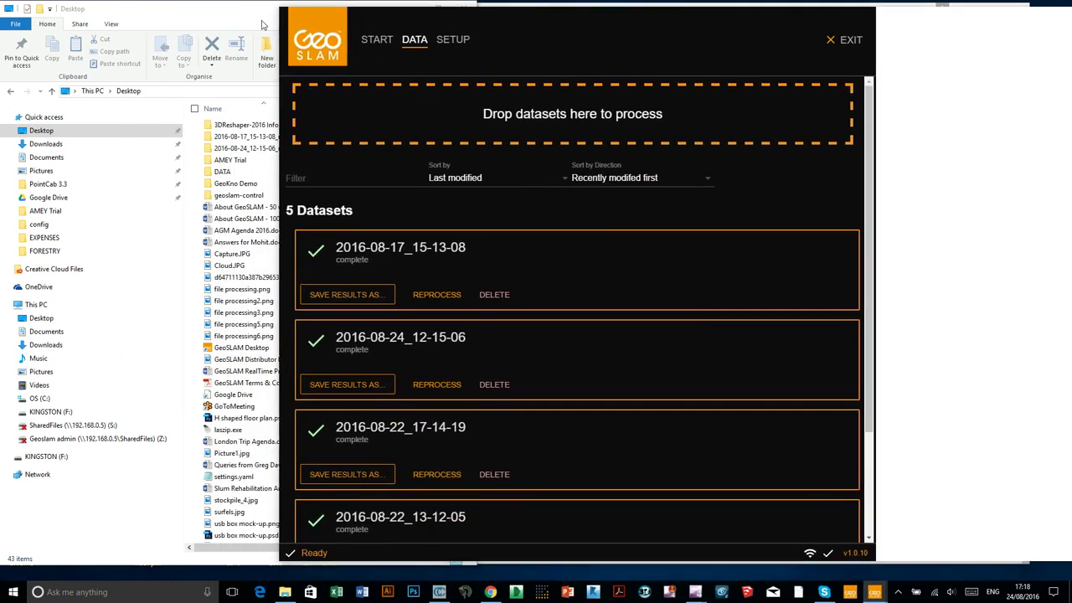
pyautogui.click(218, 10)
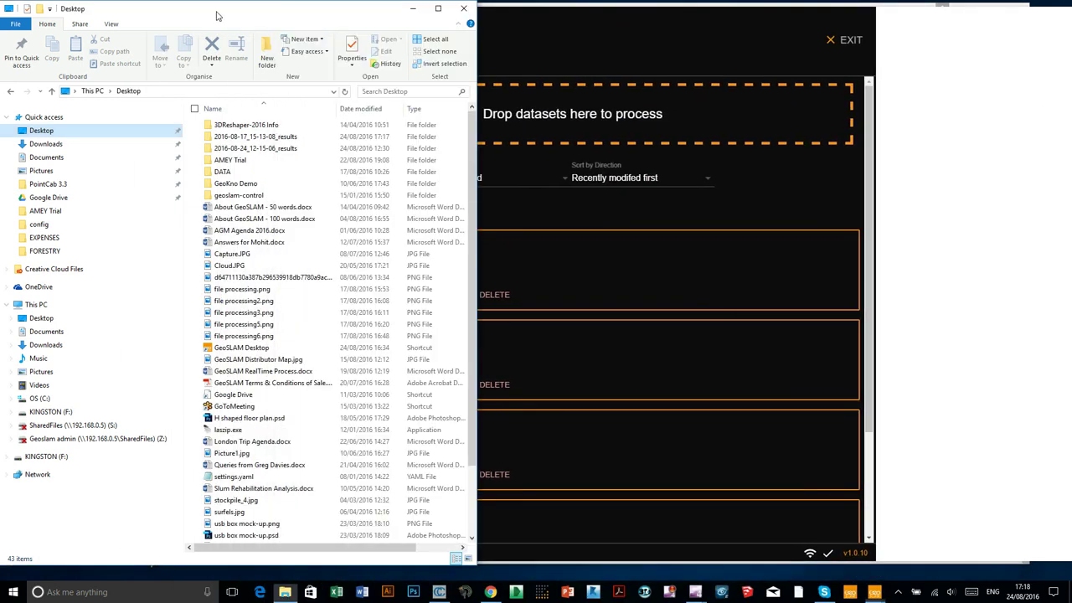
pyautogui.doubleClick(245, 139)
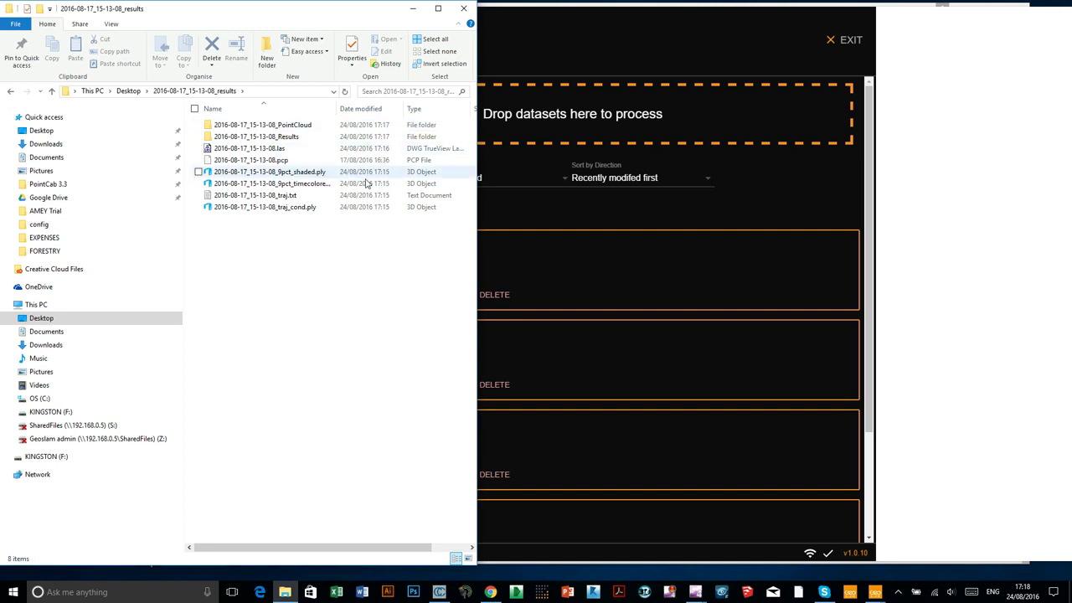
pyautogui.moveTo(477, 215); pyautogui.dragTo(531, 226)
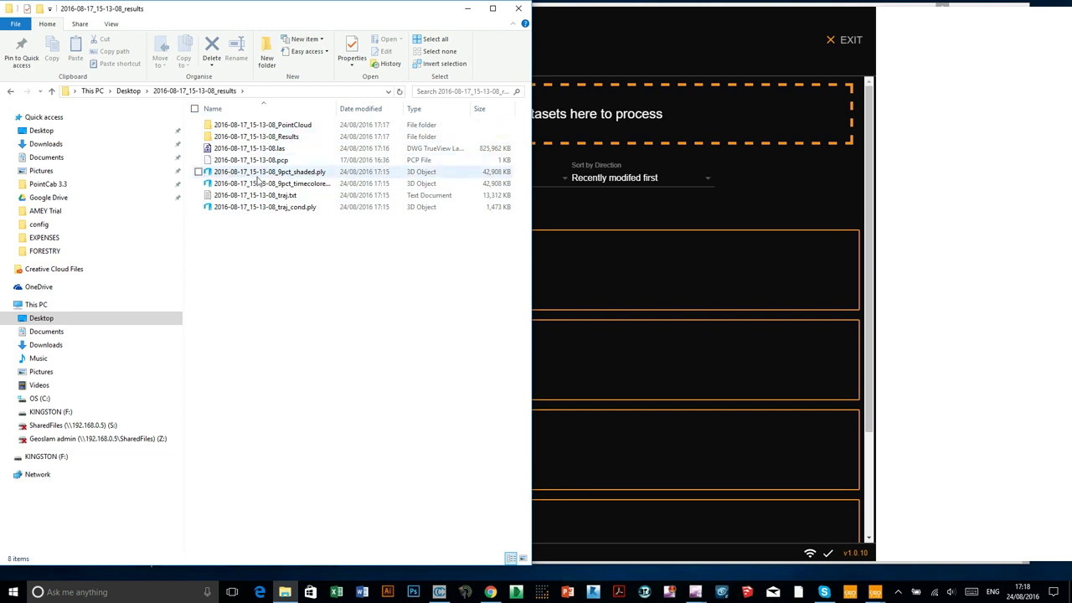
pyautogui.click(265, 149)
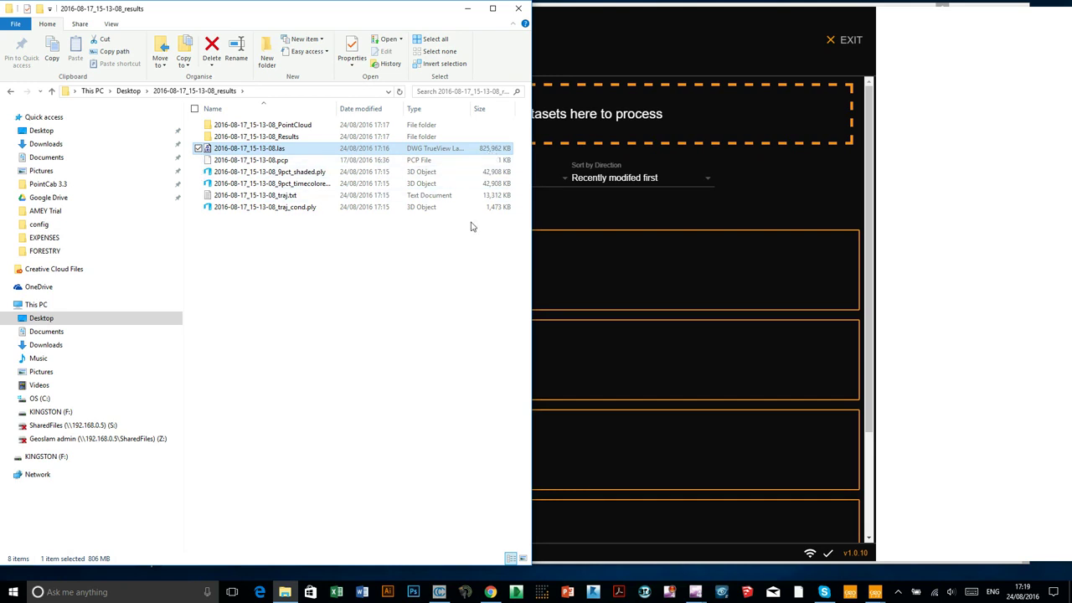
# - Switch to Chrome, look through GeoSLAM's Twitter posts about the August 17 office survey, and view the enlarged point cloud picture
pyautogui.click(490, 592)
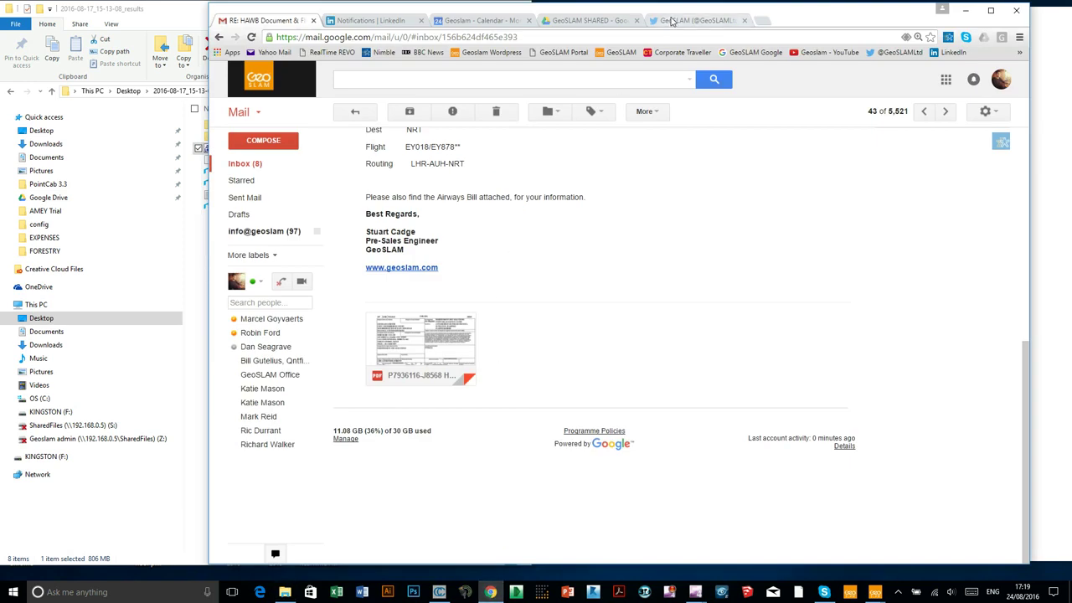
pyautogui.click(670, 21)
pyautogui.scroll(-15, 672, 282)
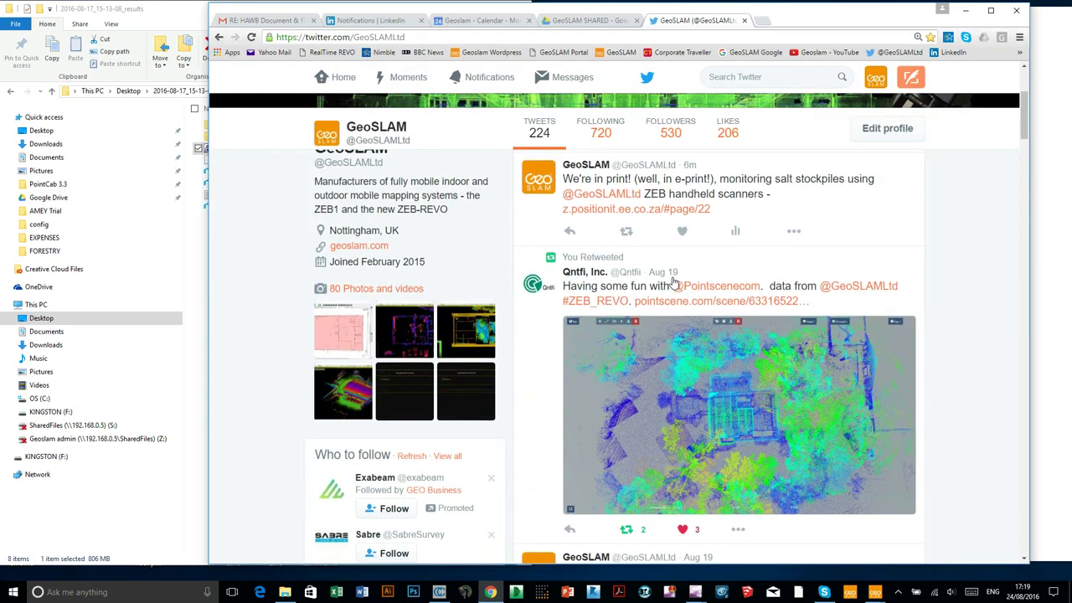
pyautogui.scroll(-6, 672, 282)
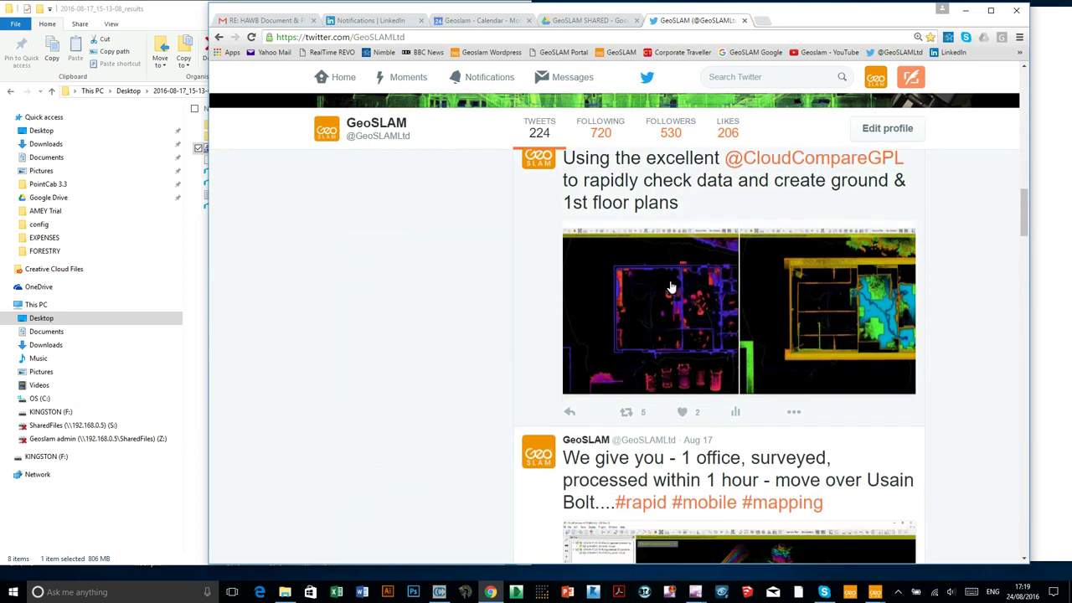
pyautogui.scroll(-1, 556, 282)
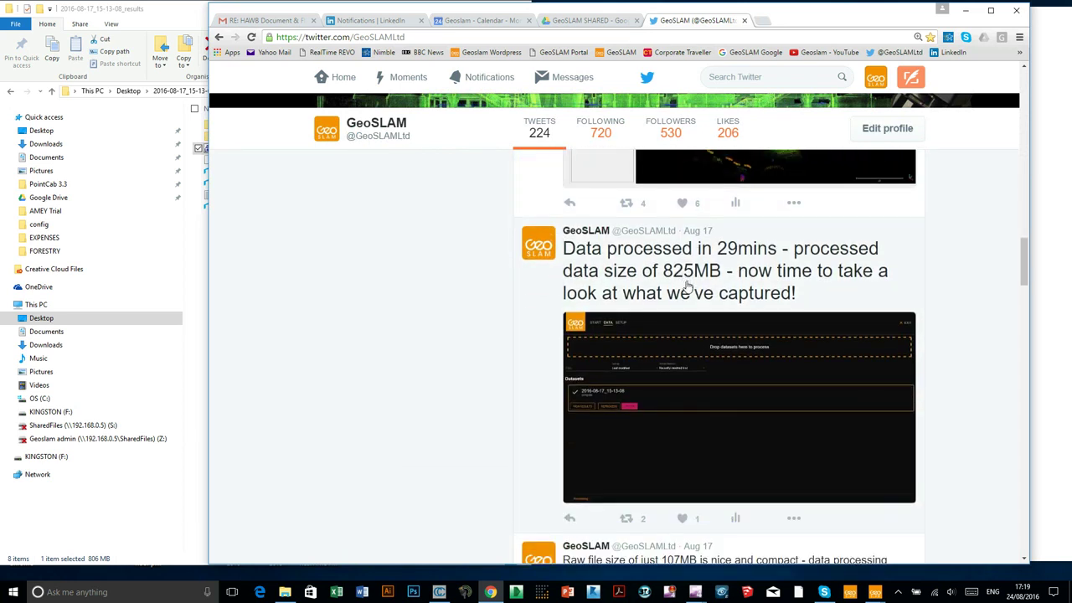
pyautogui.scroll(5, 688, 289)
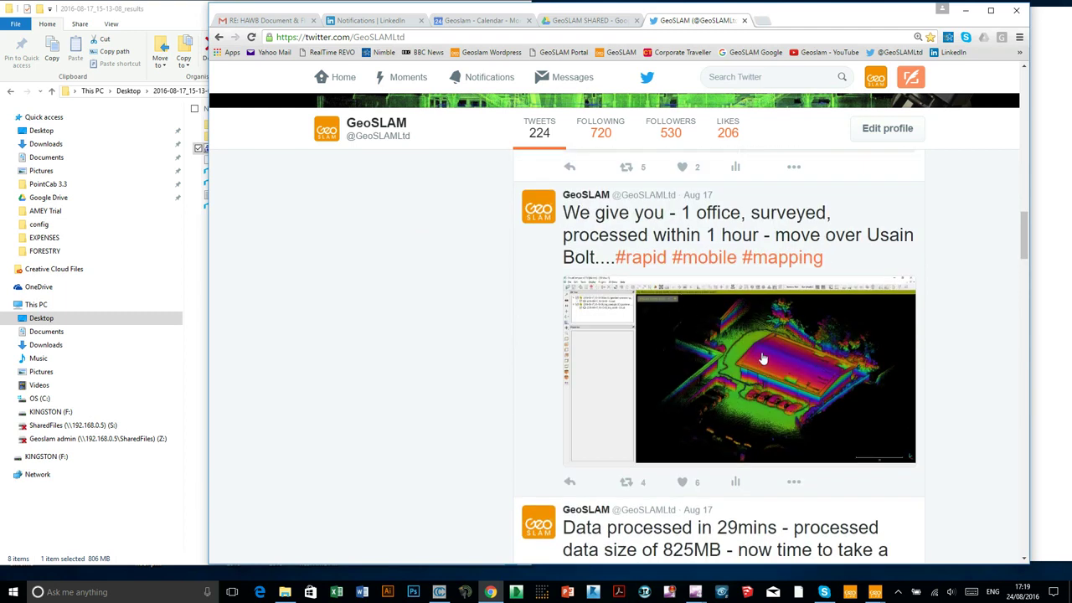
pyautogui.click(758, 357)
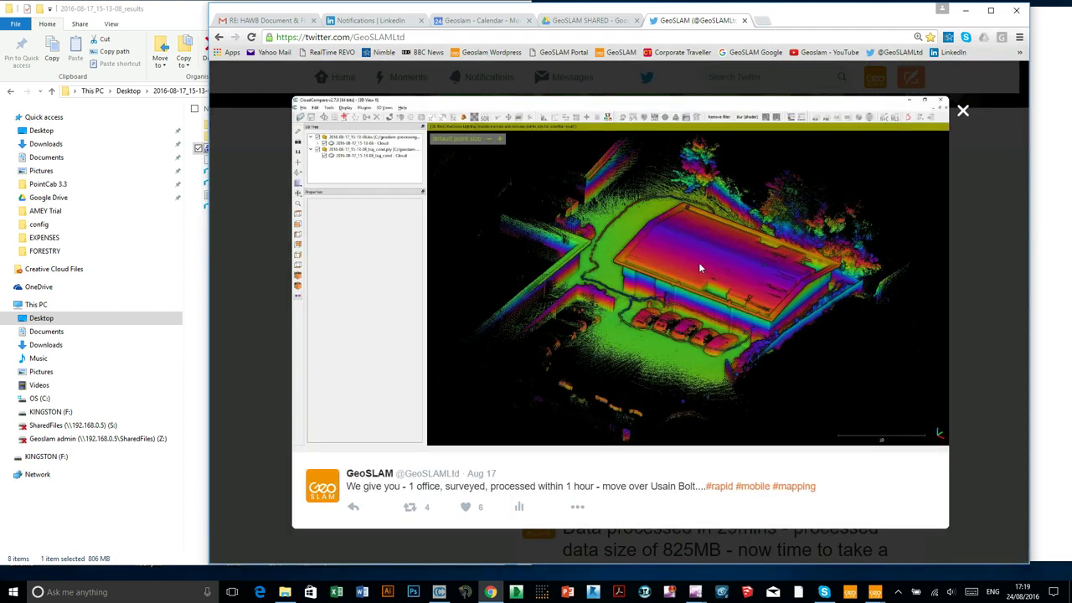
pyautogui.click(964, 112)
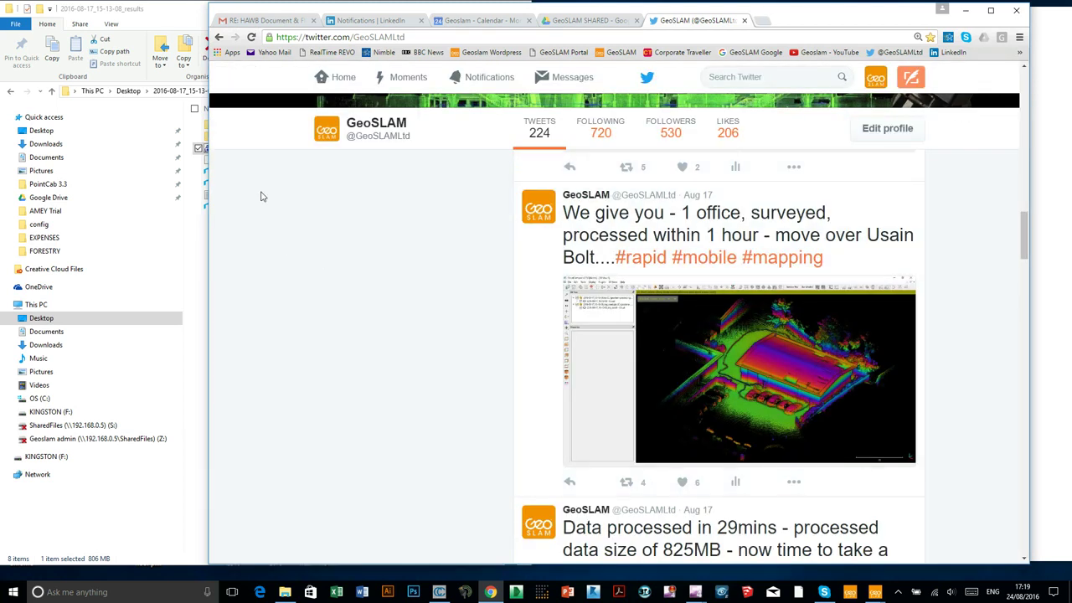
# - Switch to CloudCompare, hide the 2016-08-22_13-12-05.las cloud, and place the window beside the results folder
pyautogui.click(188, 18)
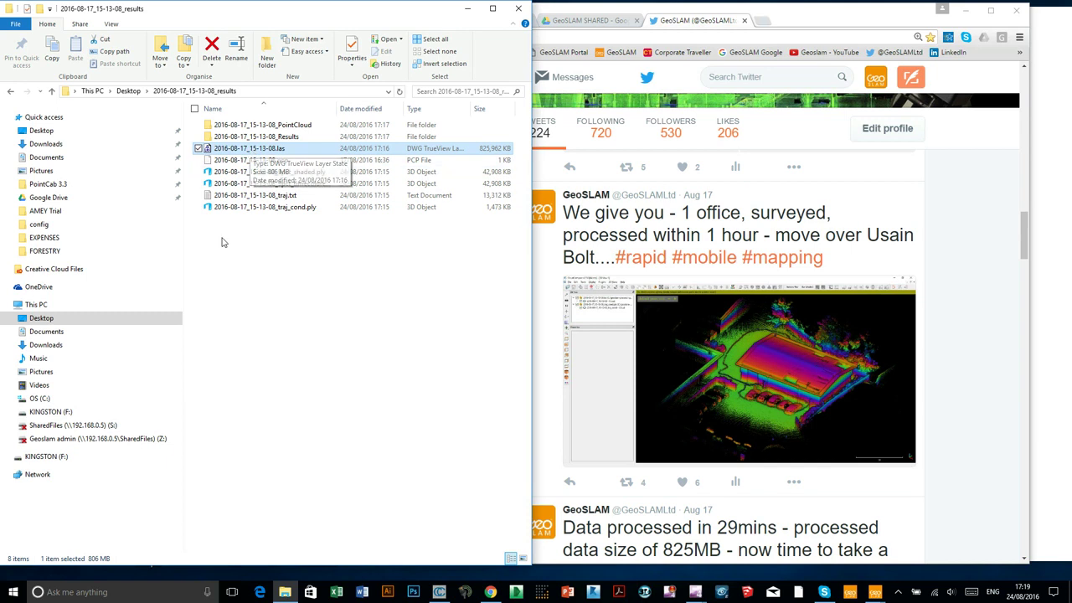
pyautogui.click(438, 592)
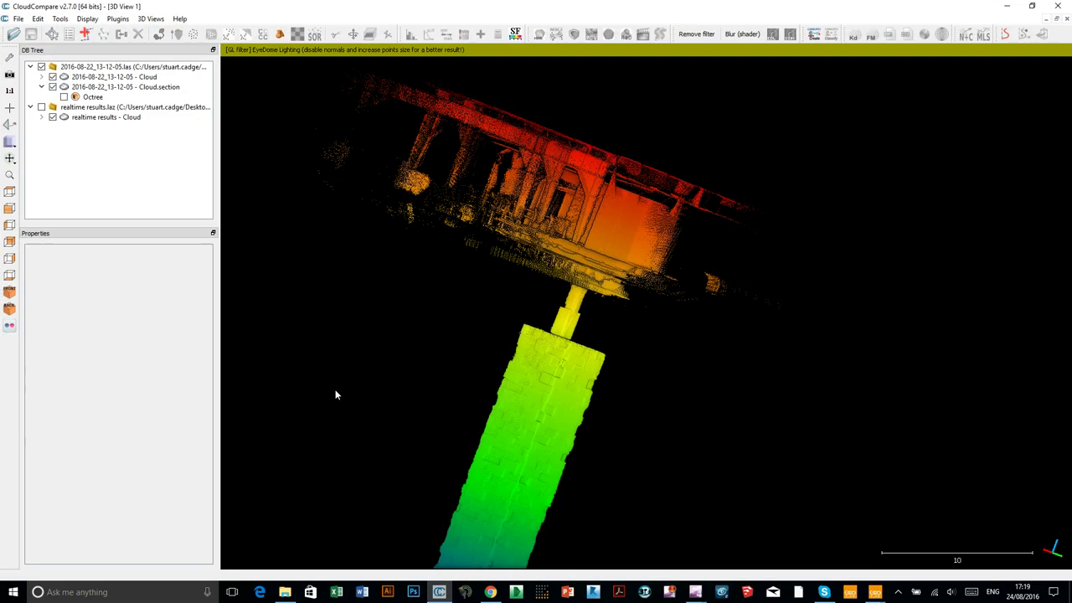
pyautogui.click(41, 67)
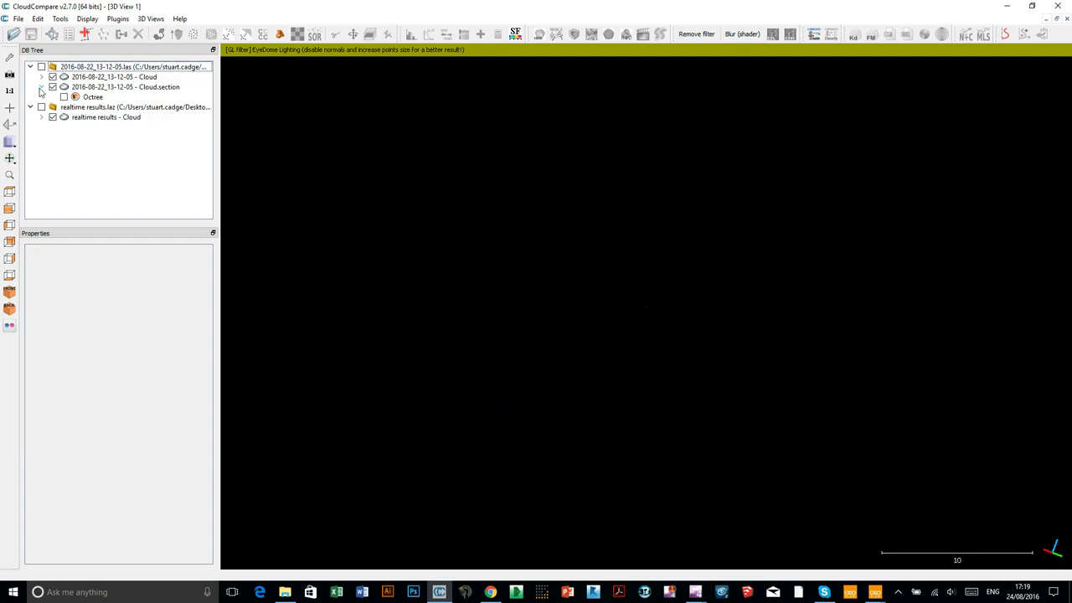
pyautogui.doubleClick(356, 7)
pyautogui.moveTo(363, 14); pyautogui.dragTo(681, 19)
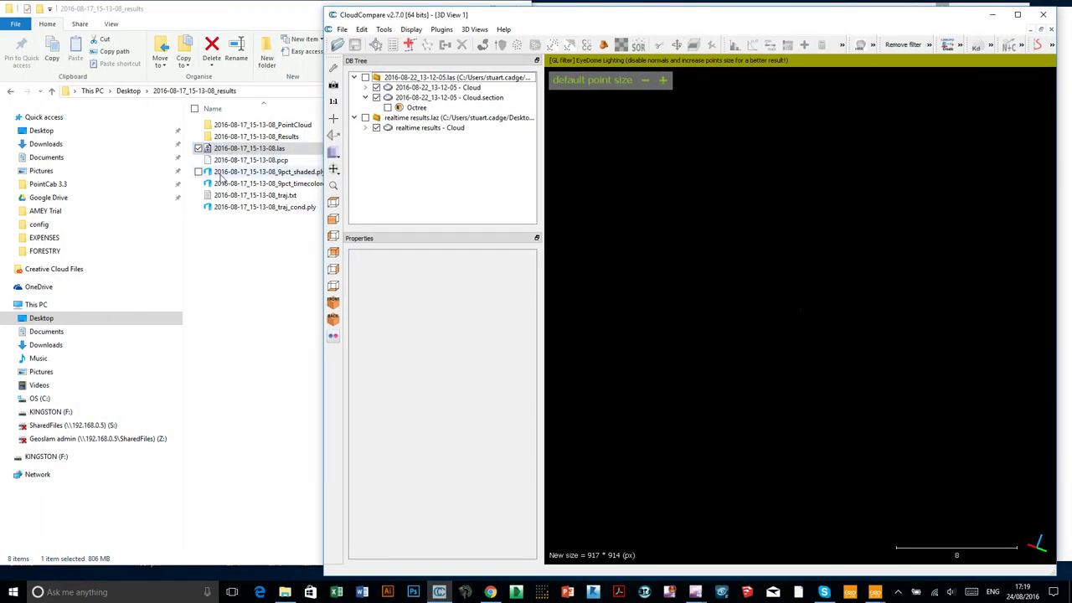
# - Load 2016-08-17_15-13-08.las from the results folder into CloudCompare with the default LAS fields, and maximise the window
pyautogui.moveTo(228, 150); pyautogui.dragTo(730, 238)
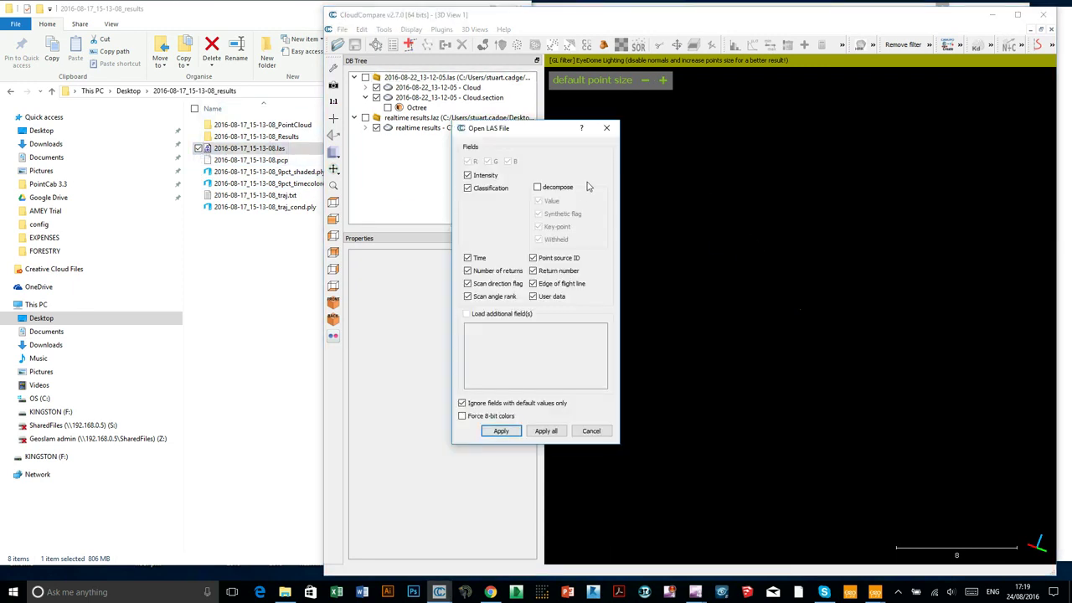
pyautogui.moveTo(553, 134); pyautogui.dragTo(714, 128)
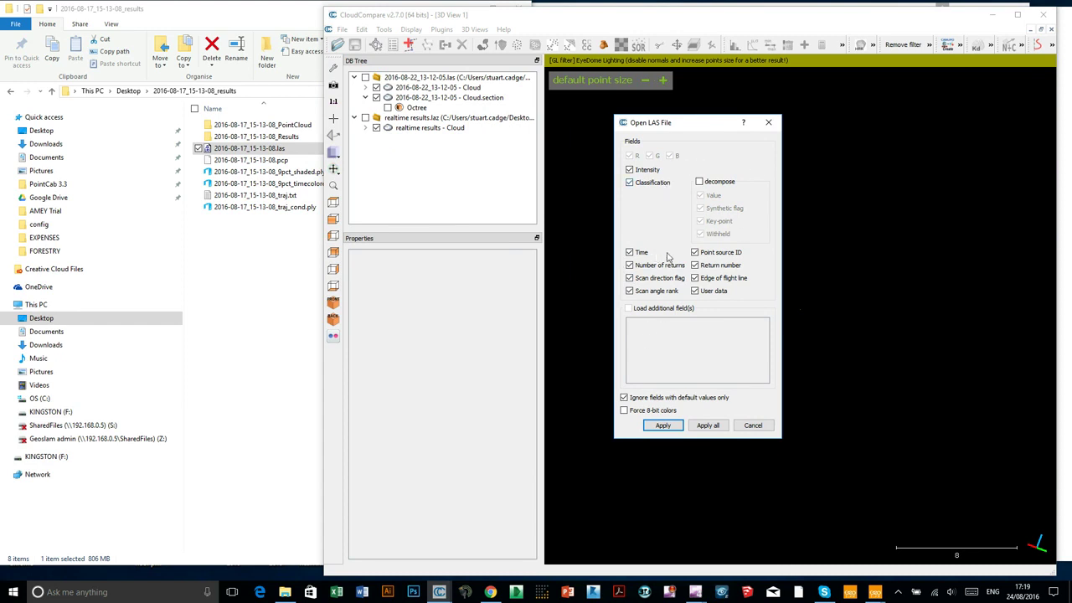
pyautogui.click(663, 425)
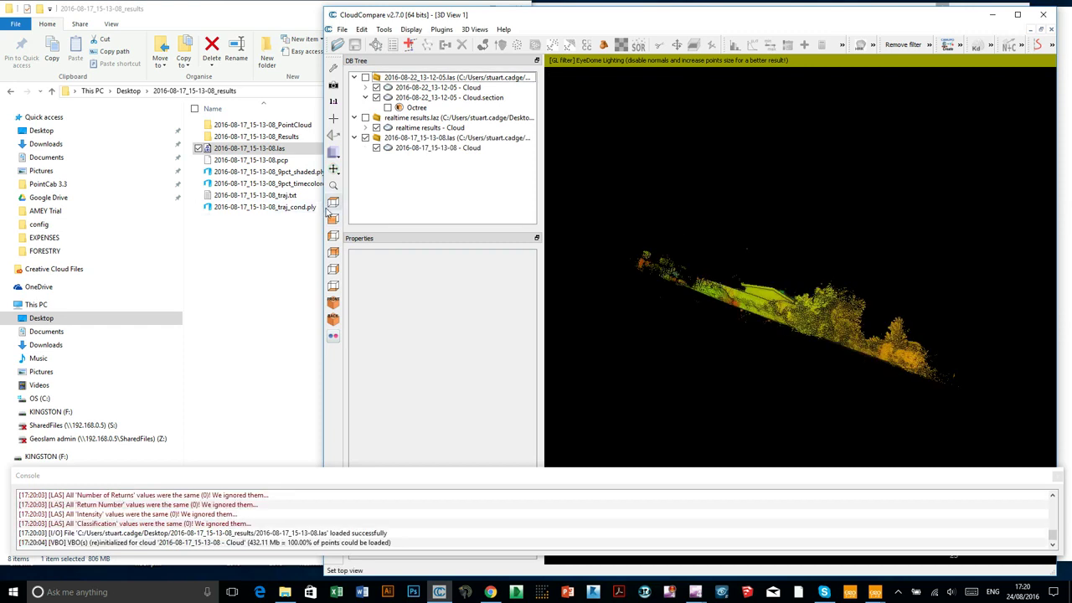
pyautogui.moveTo(321, 207); pyautogui.dragTo(61, 171)
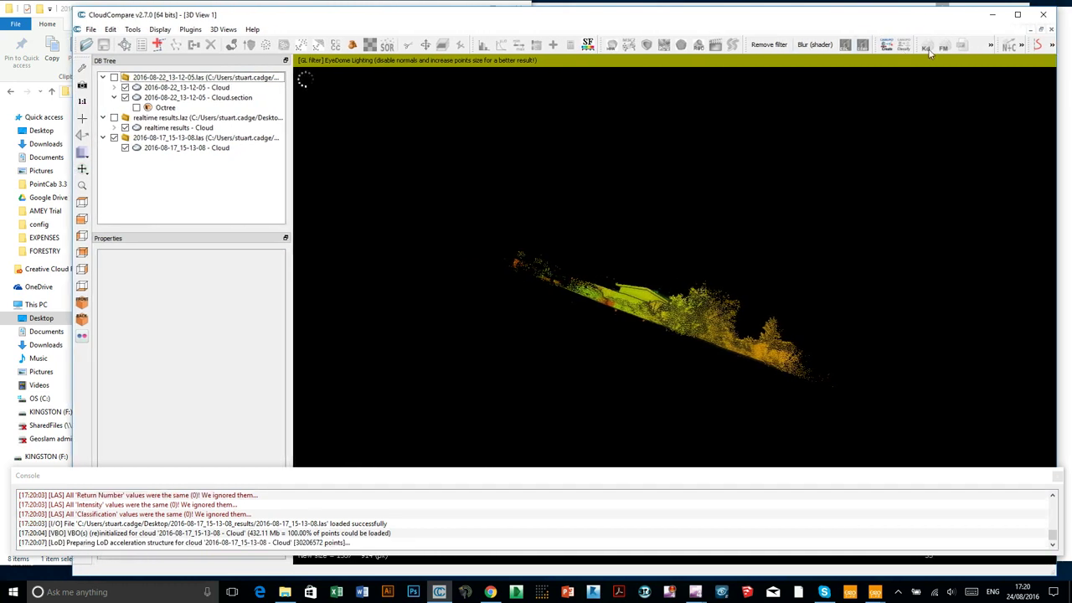
pyautogui.click(1018, 18)
# - Examine the building, its roof, the parked cars and the surrounding trees in the loaded point cloud from an oblique angle
pyautogui.moveTo(617, 262); pyautogui.dragTo(655, 337)
pyautogui.scroll(4, 669, 361)
pyautogui.moveTo(720, 374); pyautogui.dragTo(653, 227)
pyautogui.scroll(3, 659, 232)
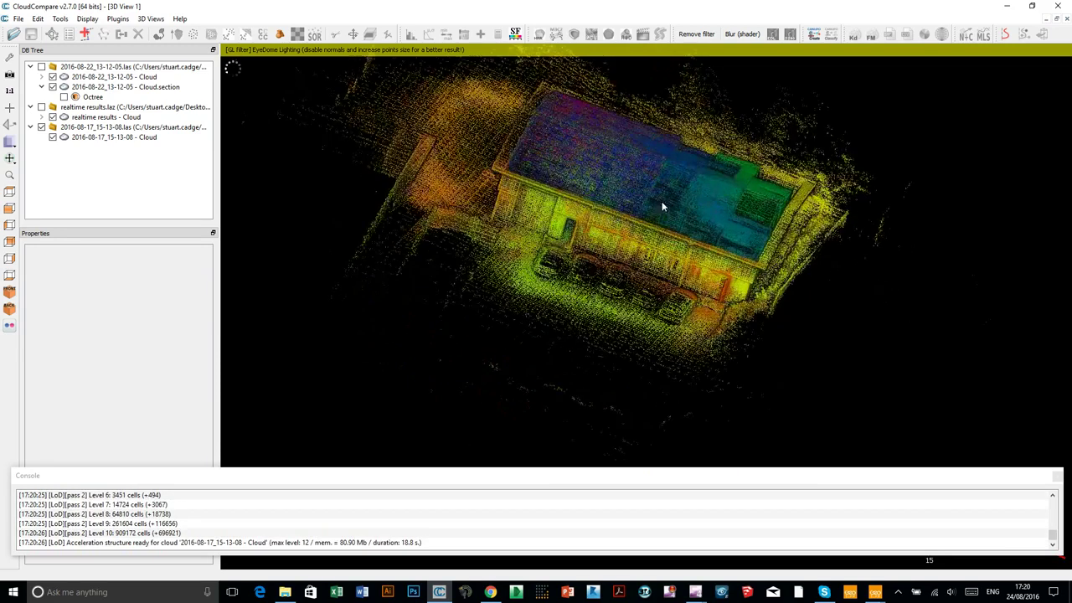
pyautogui.moveTo(658, 208); pyautogui.dragTo(653, 246, button='right')
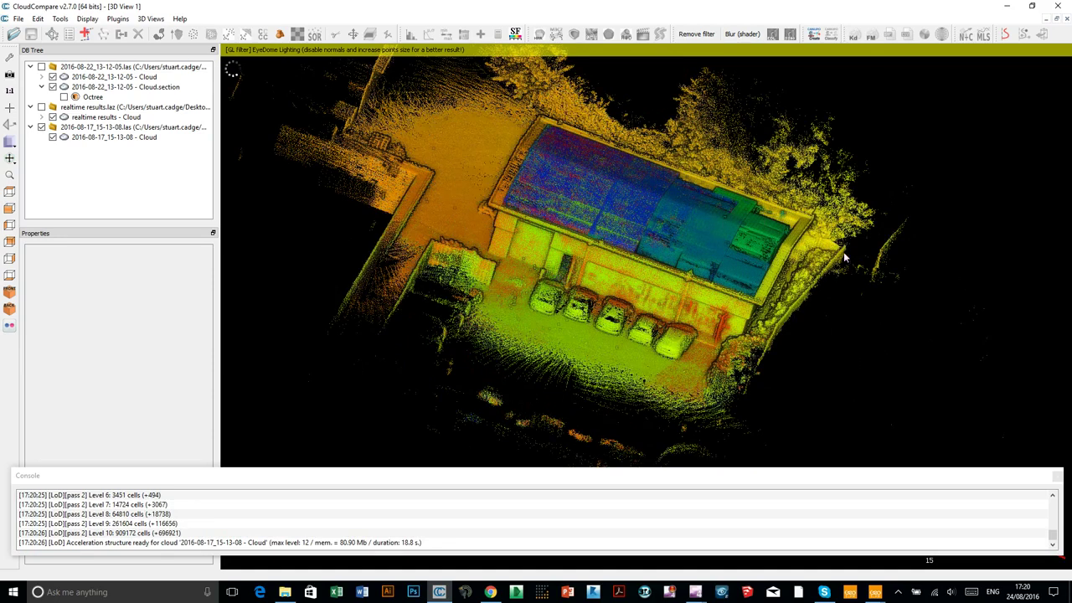
pyautogui.moveTo(865, 273); pyautogui.dragTo(890, 282)
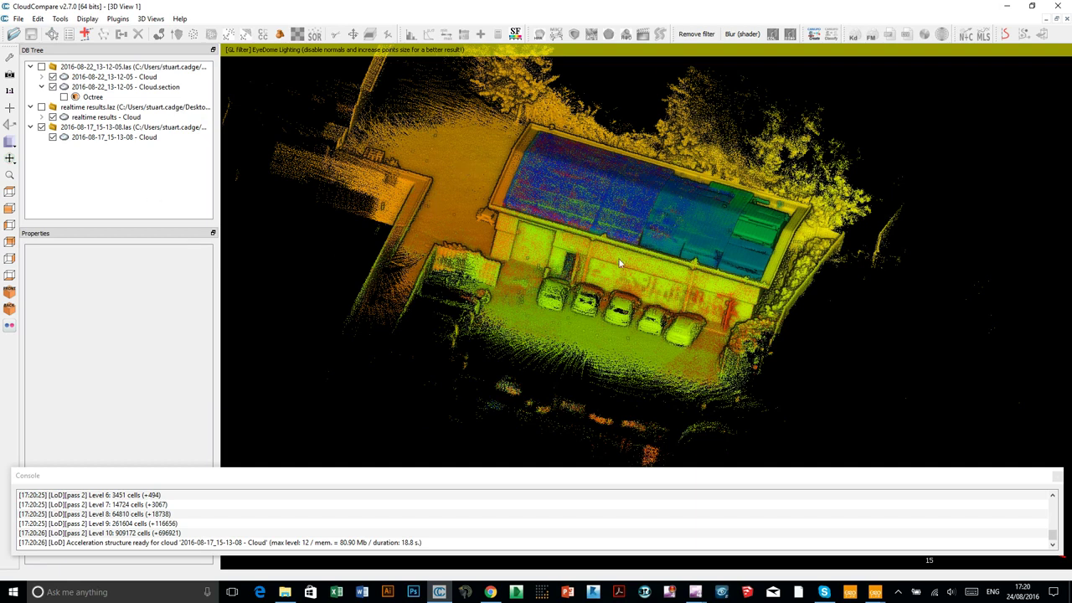
# - Apply a default height ramp along Z to the 2016-08-17_15-13-08 cloud and display its colours as RGB
pyautogui.click(132, 139)
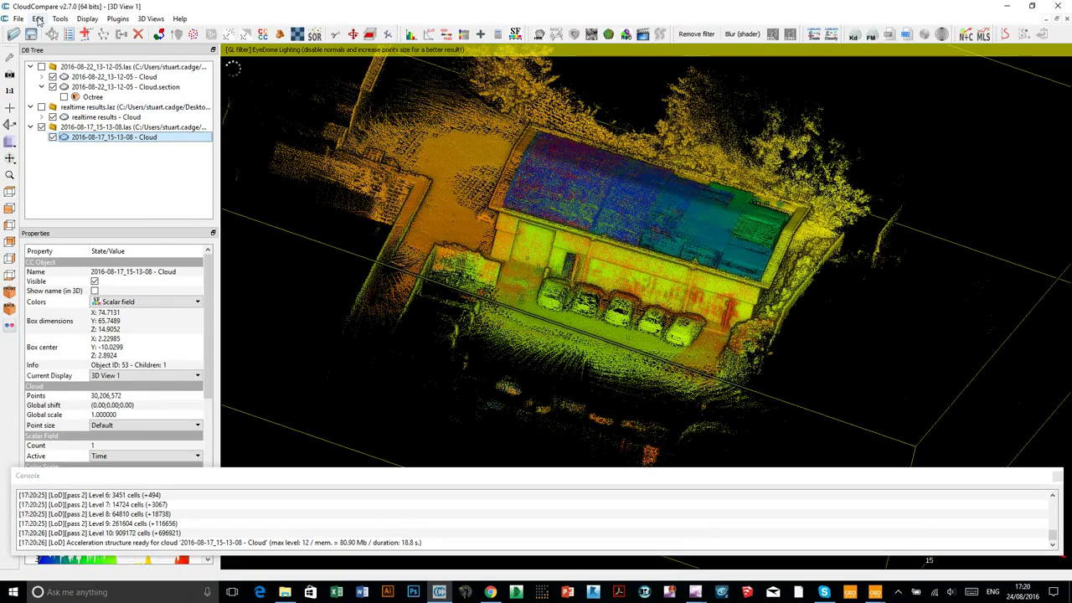
pyautogui.click(38, 19)
pyautogui.moveTo(41, 32)
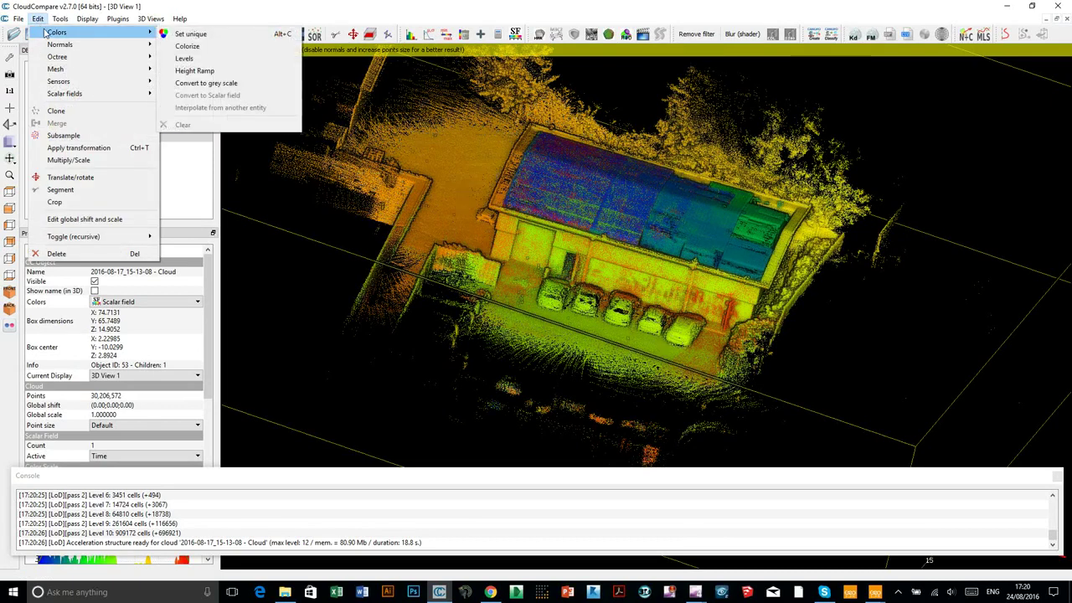
pyautogui.click(204, 72)
pyautogui.moveTo(542, 227); pyautogui.dragTo(474, 119)
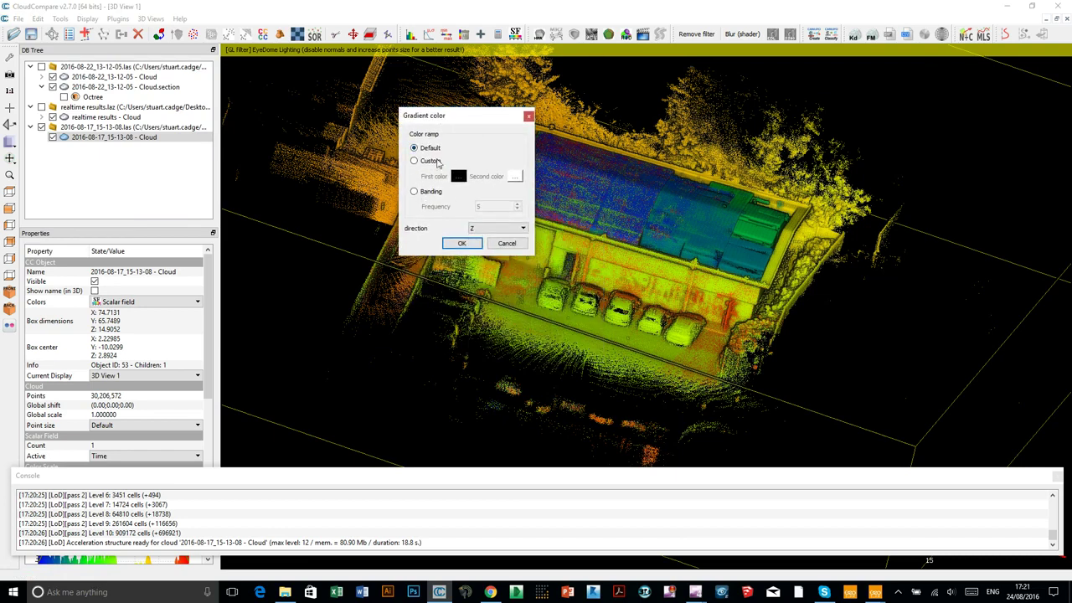
pyautogui.click(463, 244)
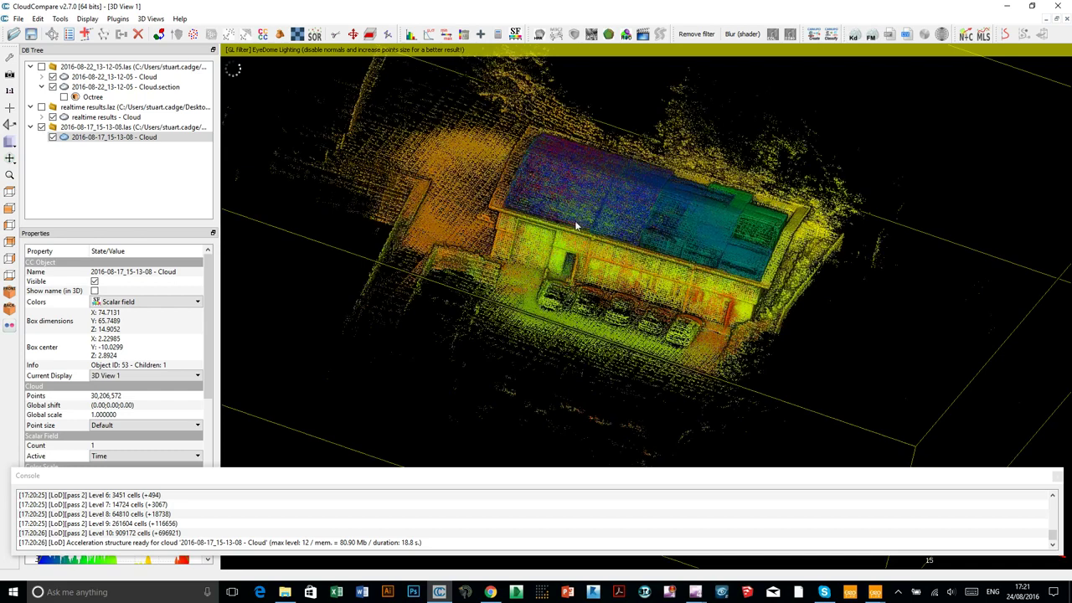
pyautogui.click(139, 305)
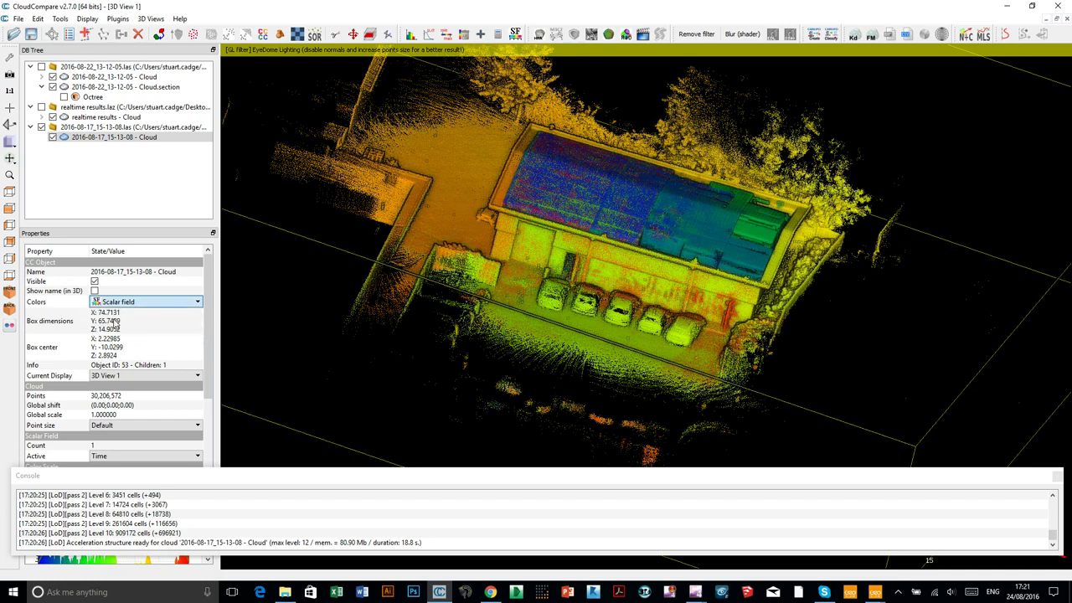
pyautogui.click(112, 321)
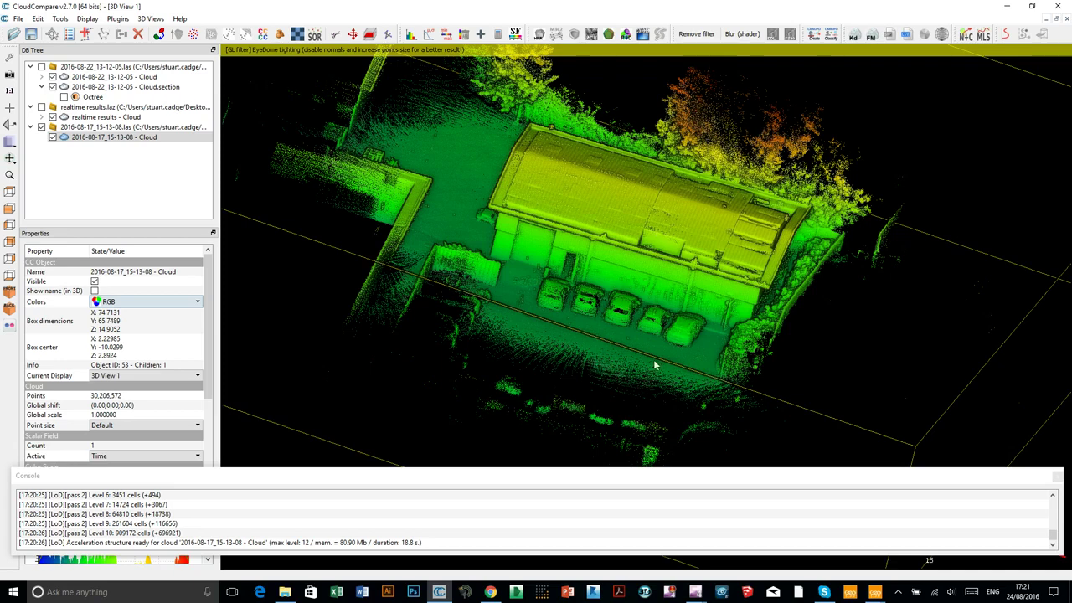
# - Rotate the 2016-08-17_15-13-08 cloud about Z in top view until the building's walls are square to the axes, and apply the transformation
pyautogui.moveTo(622, 345); pyautogui.dragTo(517, 216)
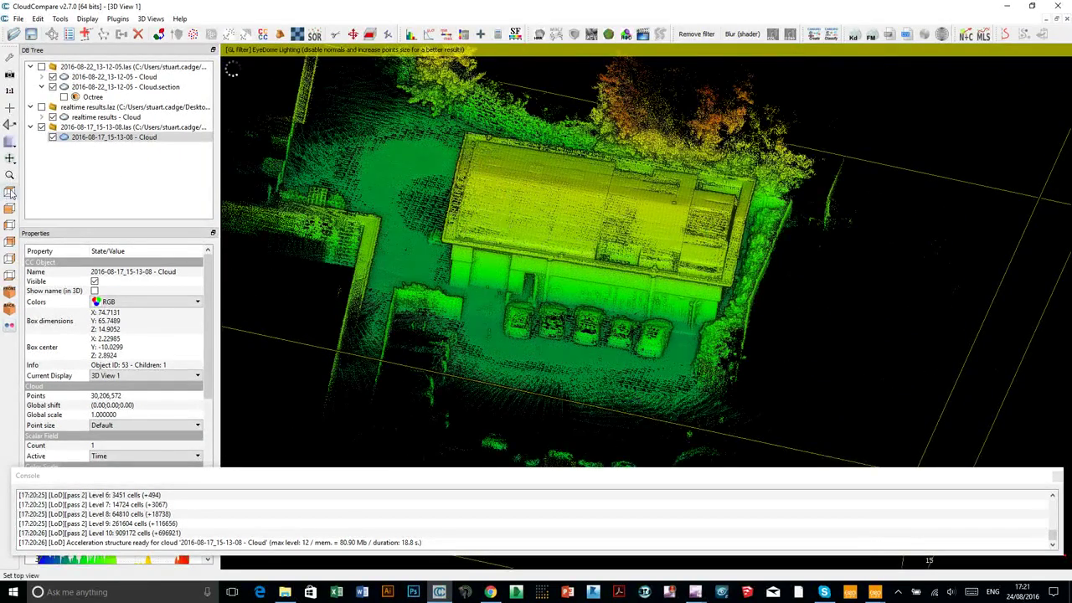
pyautogui.scroll(3, 448, 227)
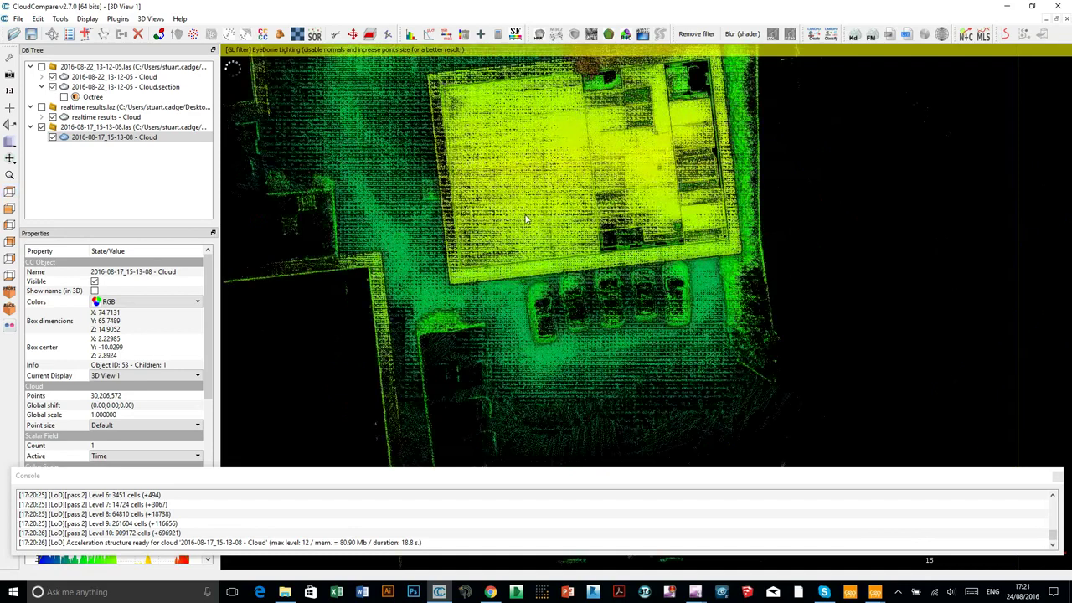
pyautogui.scroll(-3, 528, 222)
pyautogui.scroll(-2, 526, 220)
pyautogui.scroll(-2, 526, 219)
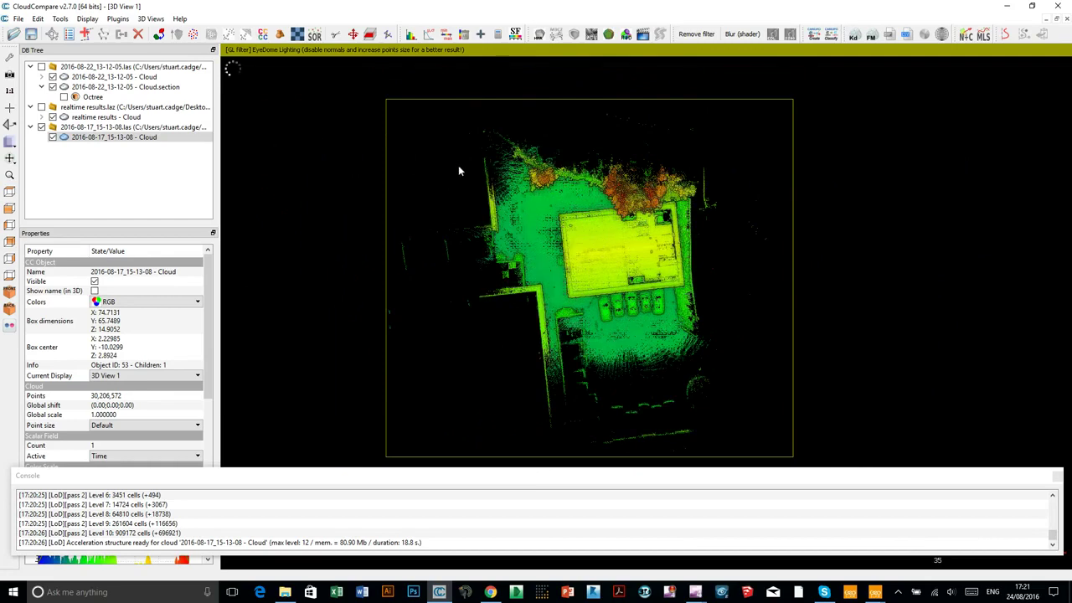
pyautogui.click(352, 33)
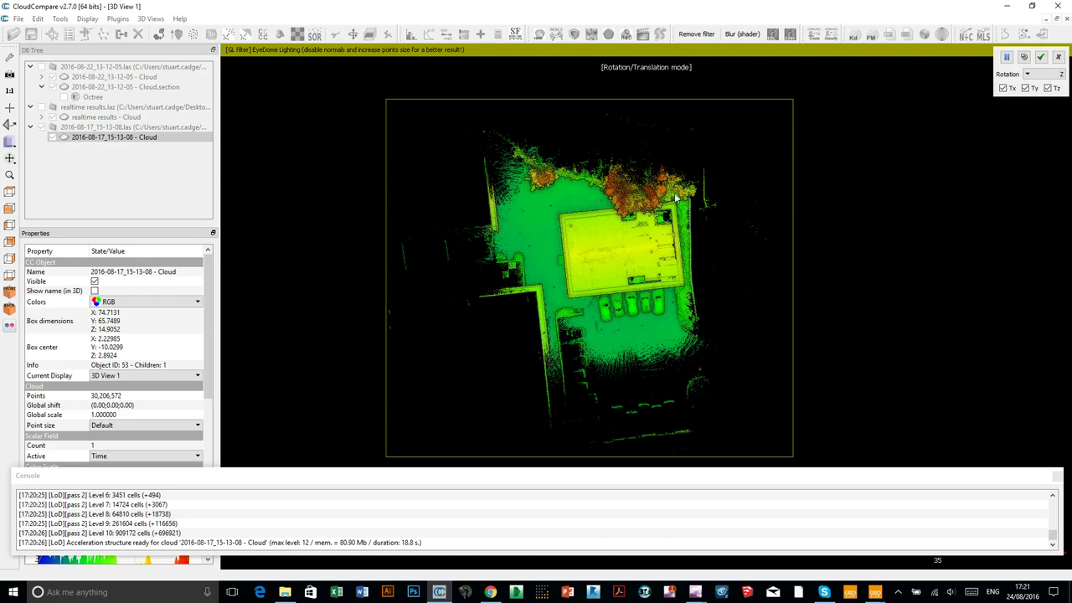
pyautogui.moveTo(714, 163); pyautogui.dragTo(751, 210)
pyautogui.moveTo(585, 252); pyautogui.dragTo(490, 111, button='right')
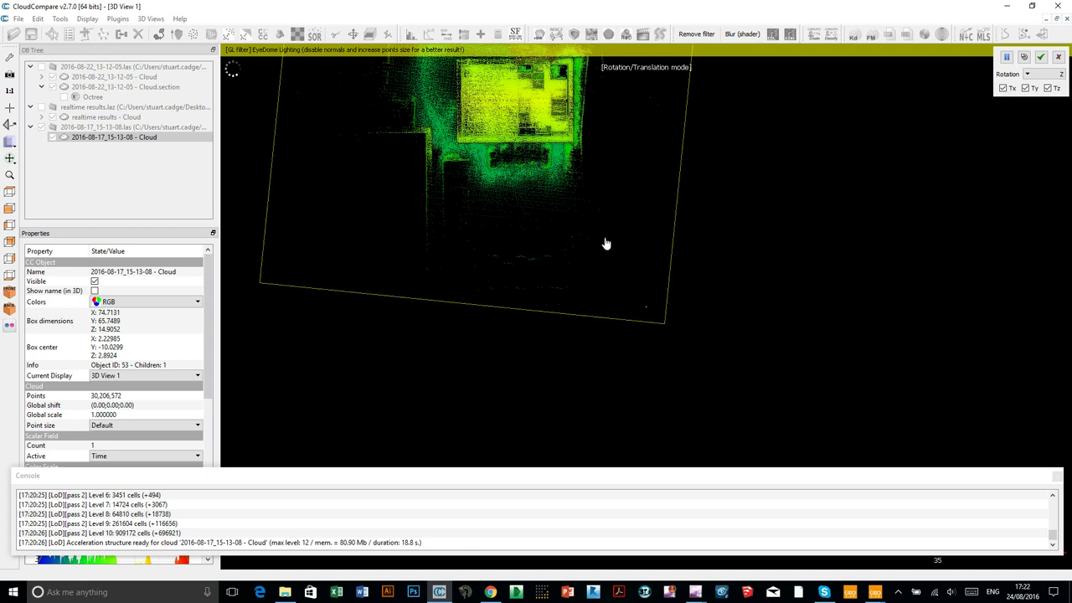
pyautogui.moveTo(340, 264); pyautogui.dragTo(327, 261)
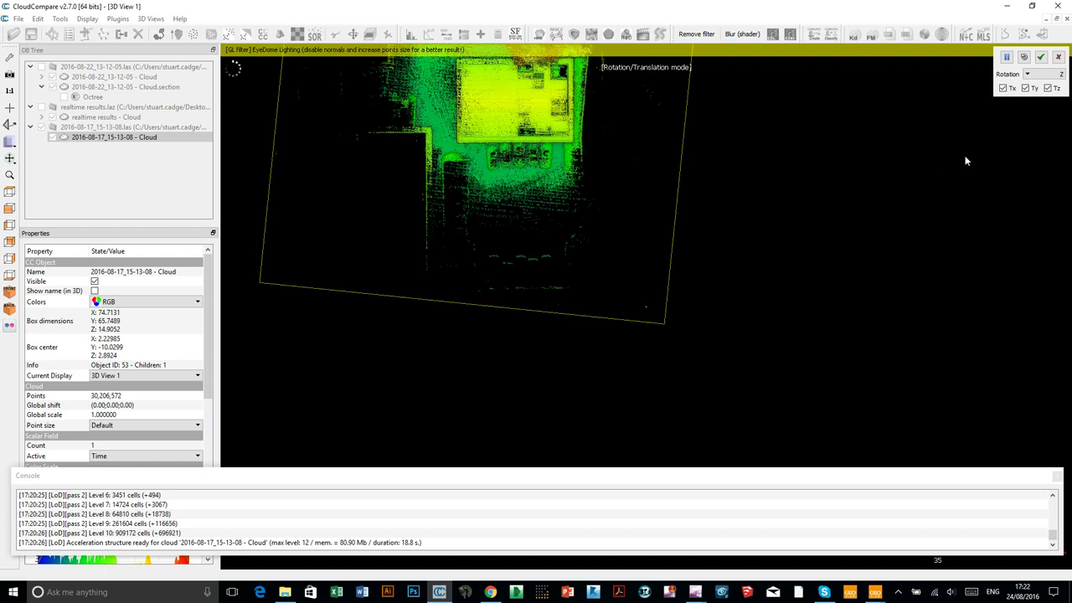
pyautogui.click(1041, 57)
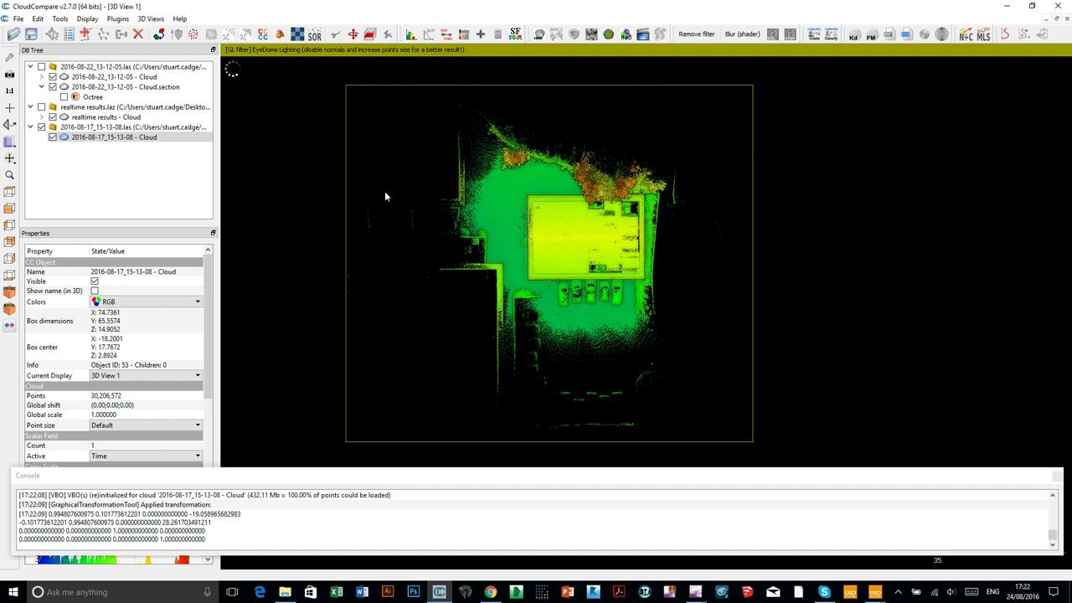
pyautogui.click(369, 33)
pyautogui.moveTo(546, 460); pyautogui.dragTo(657, 395)
pyautogui.moveTo(789, 393); pyautogui.dragTo(788, 349, button='right')
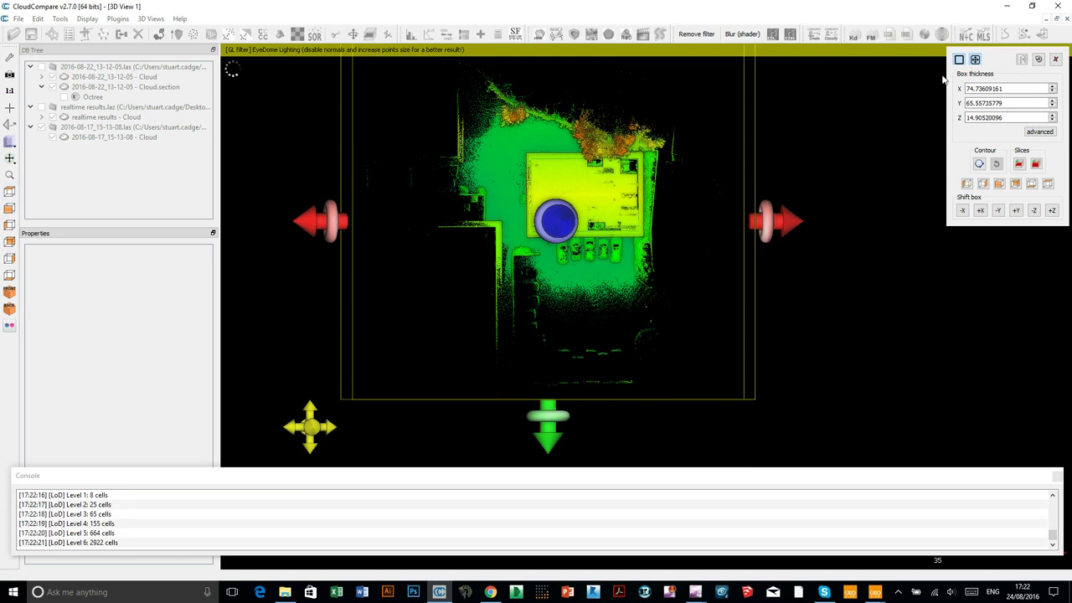
pyautogui.click(1055, 58)
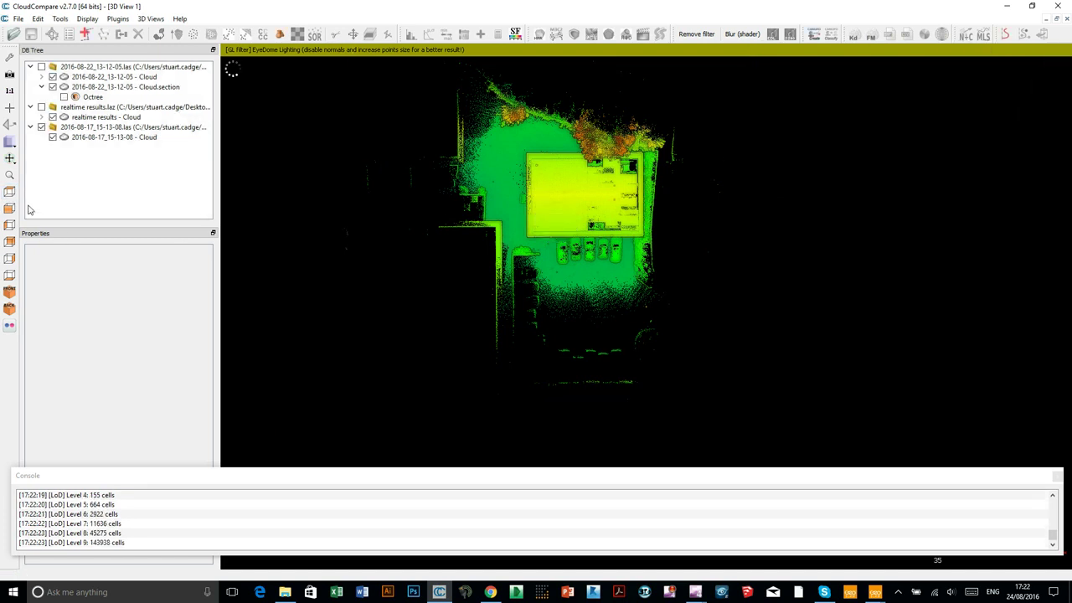
# - Start a cross section of the 2016-08-17_15-13-08 cloud and shrink the box along Y to about 29.9, cutting lengthwise through the building
pyautogui.click(9, 191)
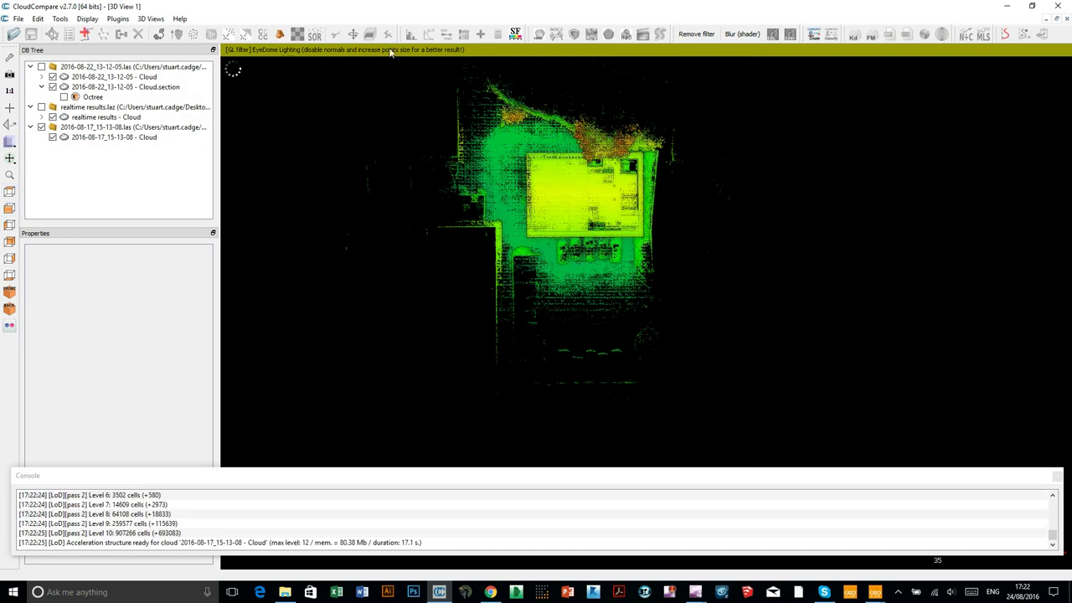
pyautogui.click(201, 137)
pyautogui.click(411, 35)
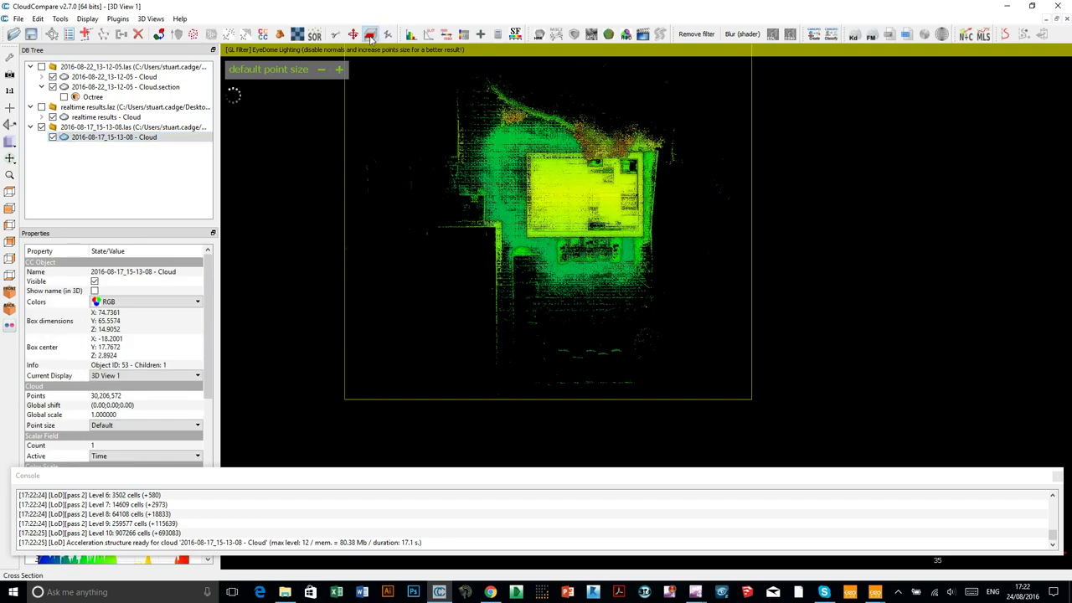
pyautogui.moveTo(546, 429); pyautogui.dragTo(569, 250)
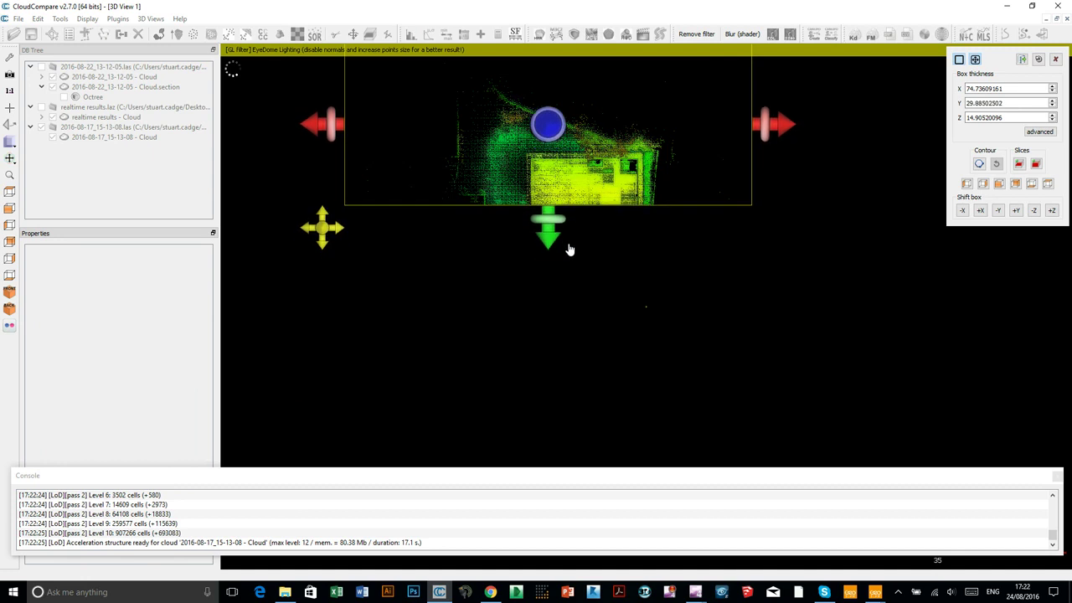
# - Check the cut through the building from the front, export the slice as a new cloud, and close the cross-section tool
pyautogui.click(10, 208)
pyautogui.scroll(5, 570, 407)
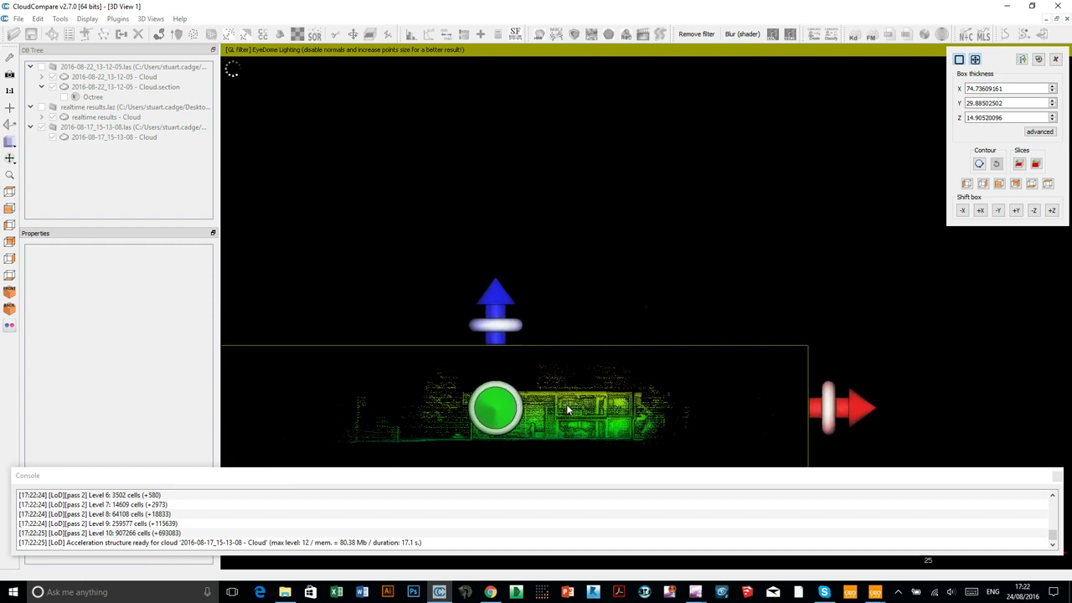
pyautogui.scroll(6, 545, 307)
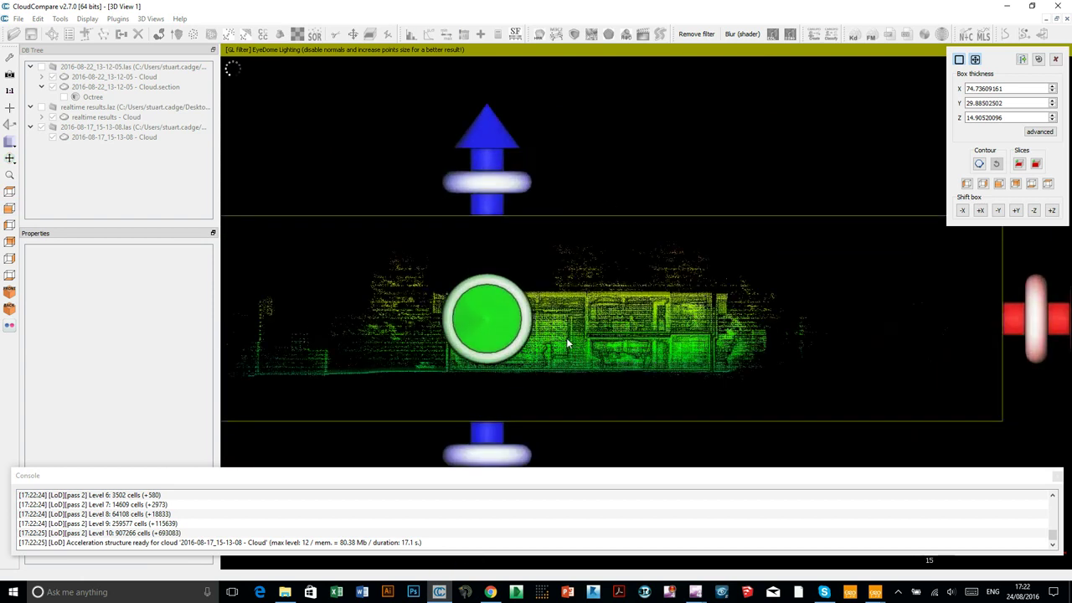
pyautogui.moveTo(558, 209); pyautogui.dragTo(609, 170, button='right')
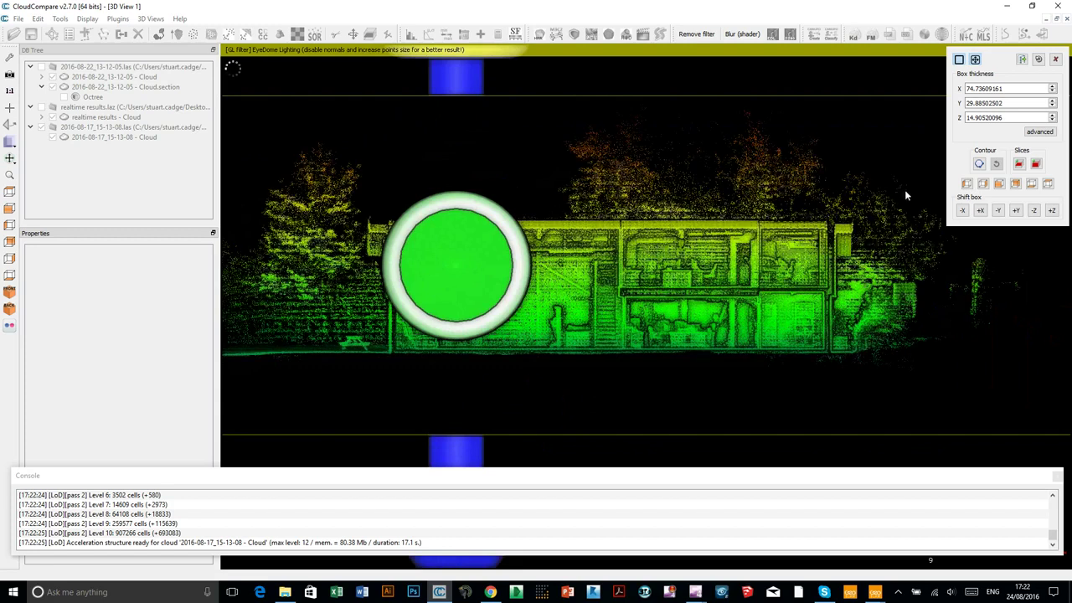
pyautogui.click(1019, 164)
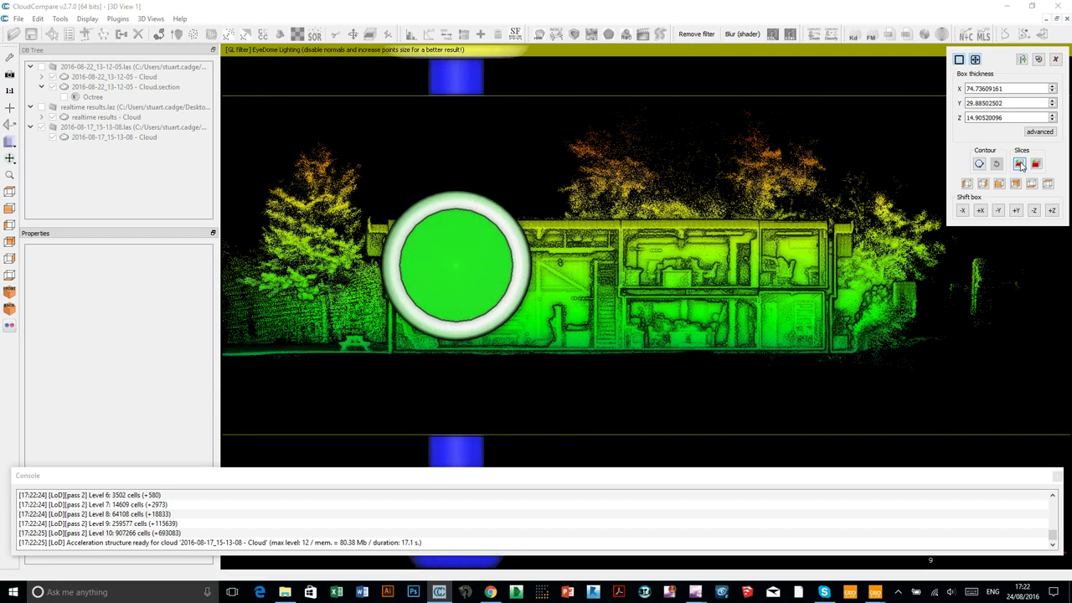
pyautogui.click(1056, 61)
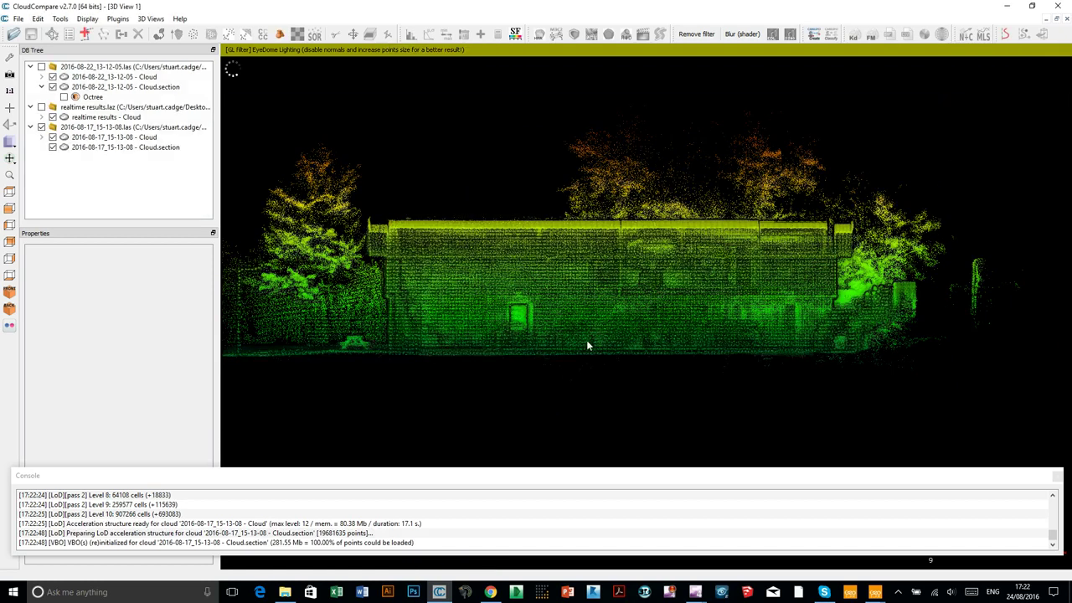
# - Hide the original 2016-08-17_15-13-08 cloud and examine the rooms, stairs and furniture in the extracted section
pyautogui.scroll(5, 586, 340)
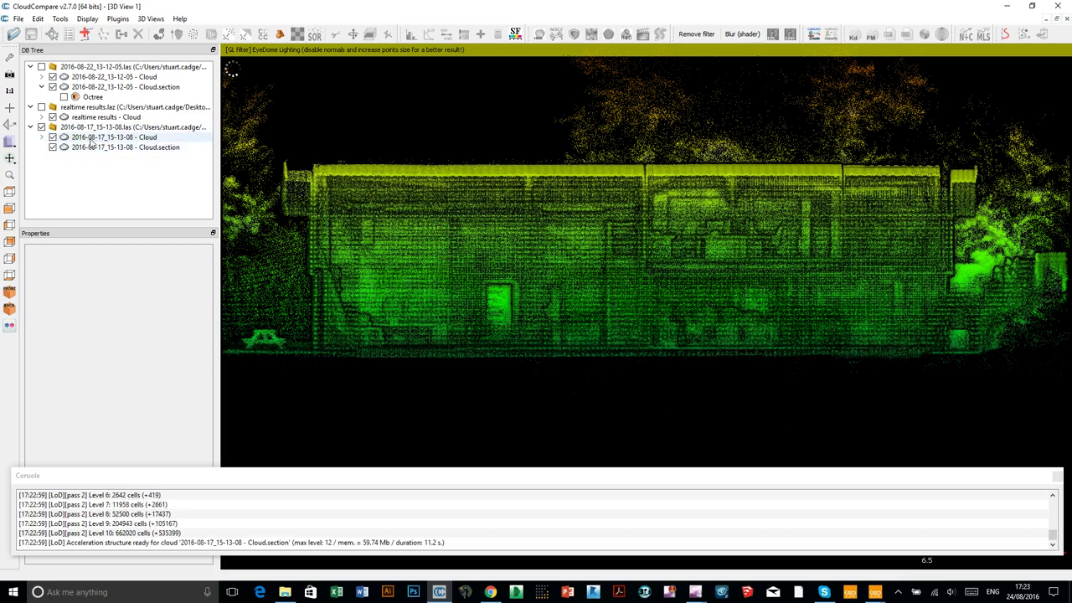
pyautogui.click(52, 137)
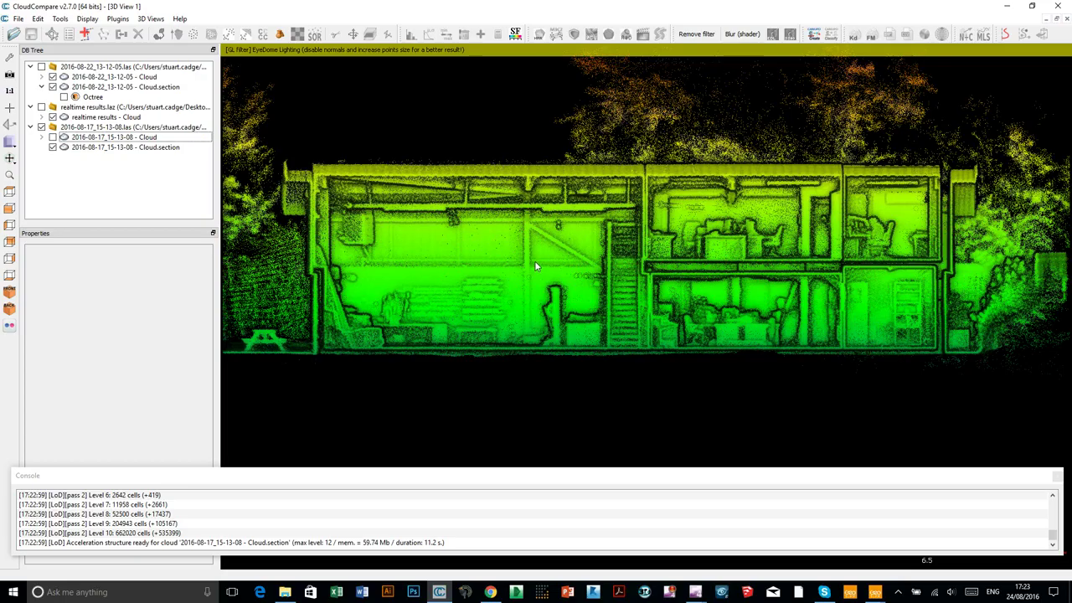
pyautogui.scroll(5, 534, 261)
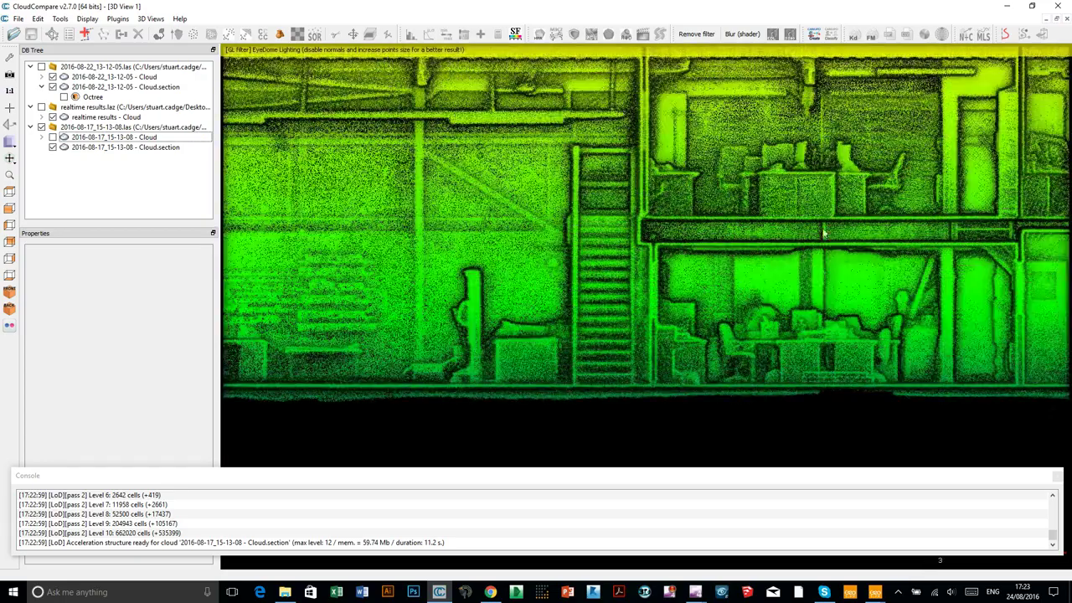
pyautogui.scroll(-5, 751, 270)
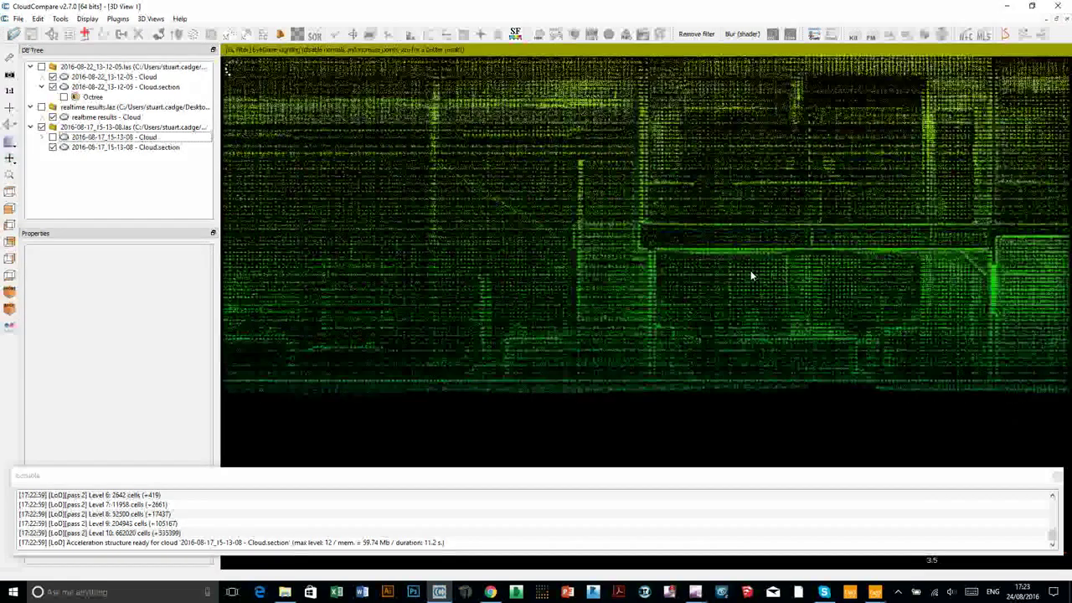